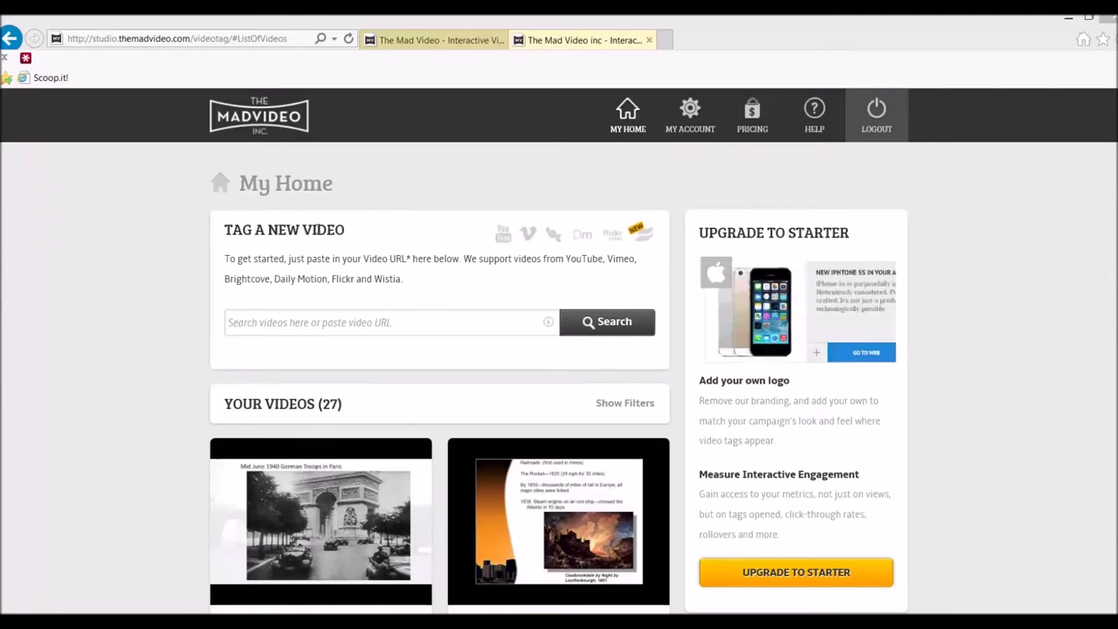
Copy the Crash Course World War I YouTube URL from line 2 of the Word document, then return to MadVideo
mouse_move(371, 608)
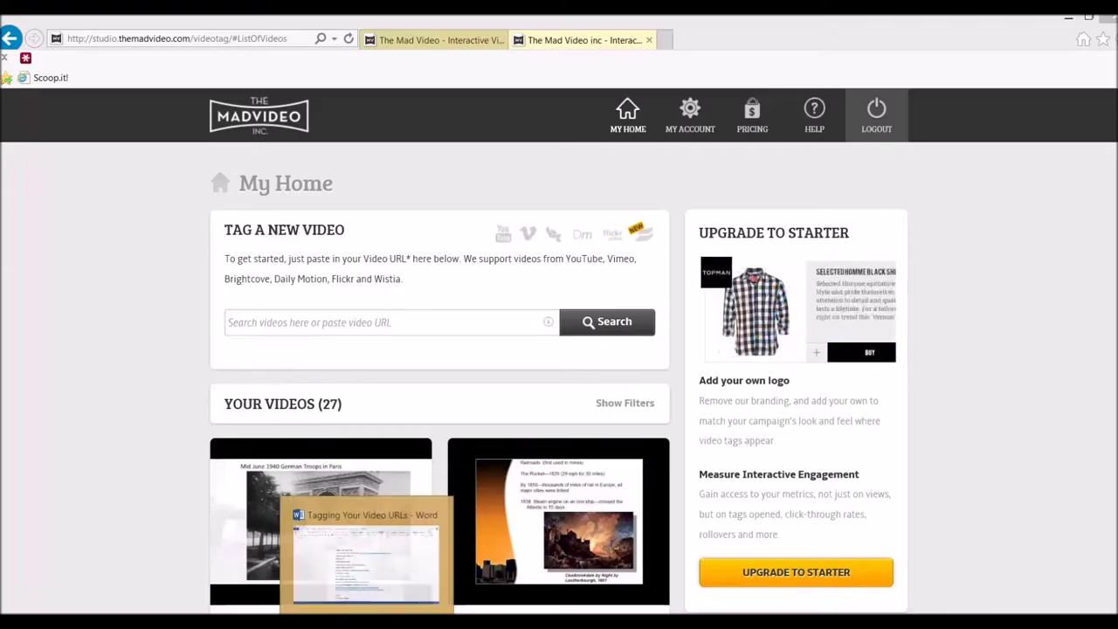
left_click(371, 546)
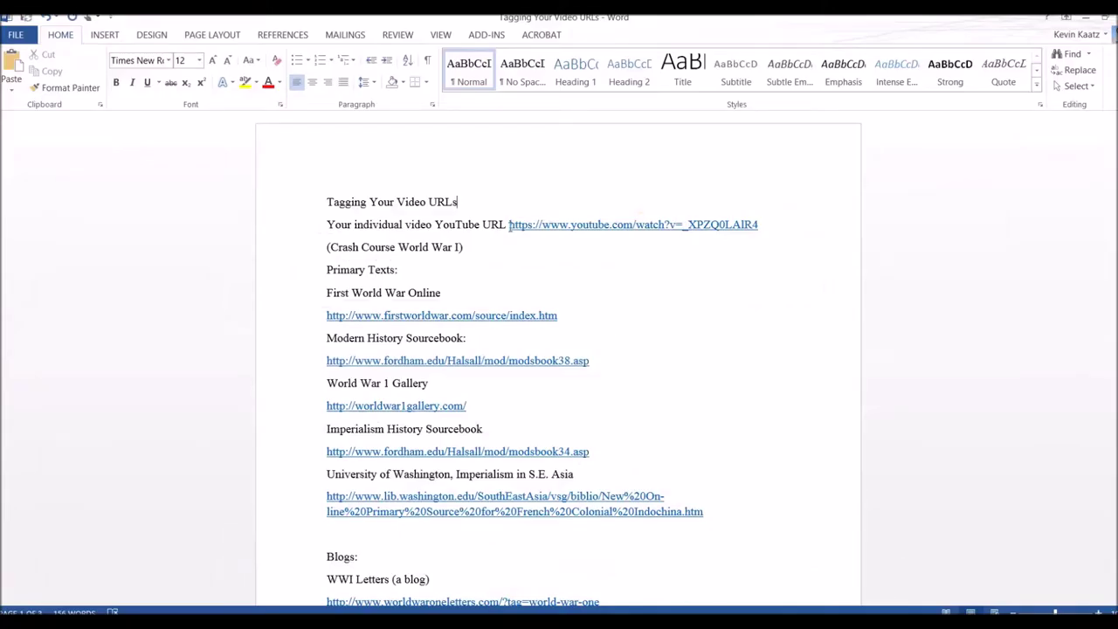
left_click_drag(509, 224, 760, 232)
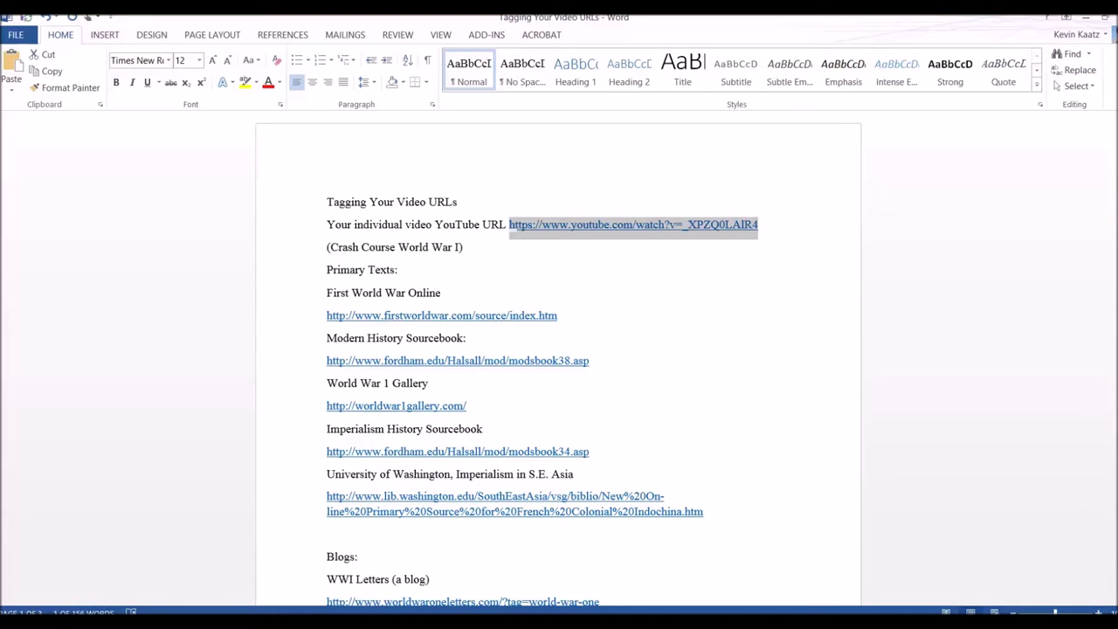
mouse_move(169, 620)
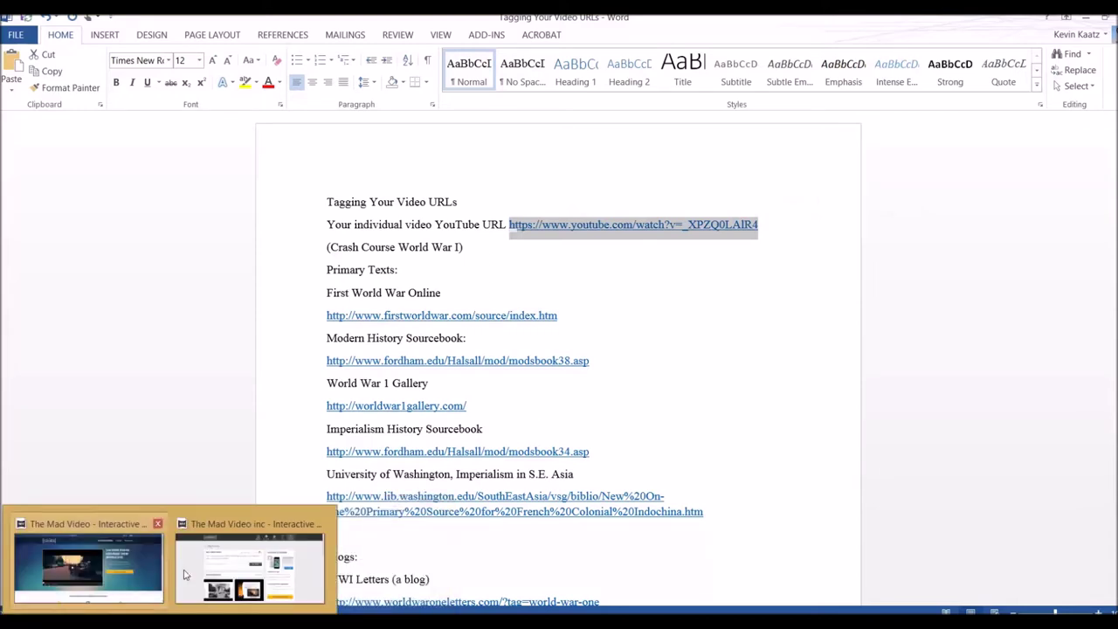
left_click(249, 567)
Paste the Crash Course URL into MadVideo, create the video and choose the Rectangle tag style
left_click(335, 324)
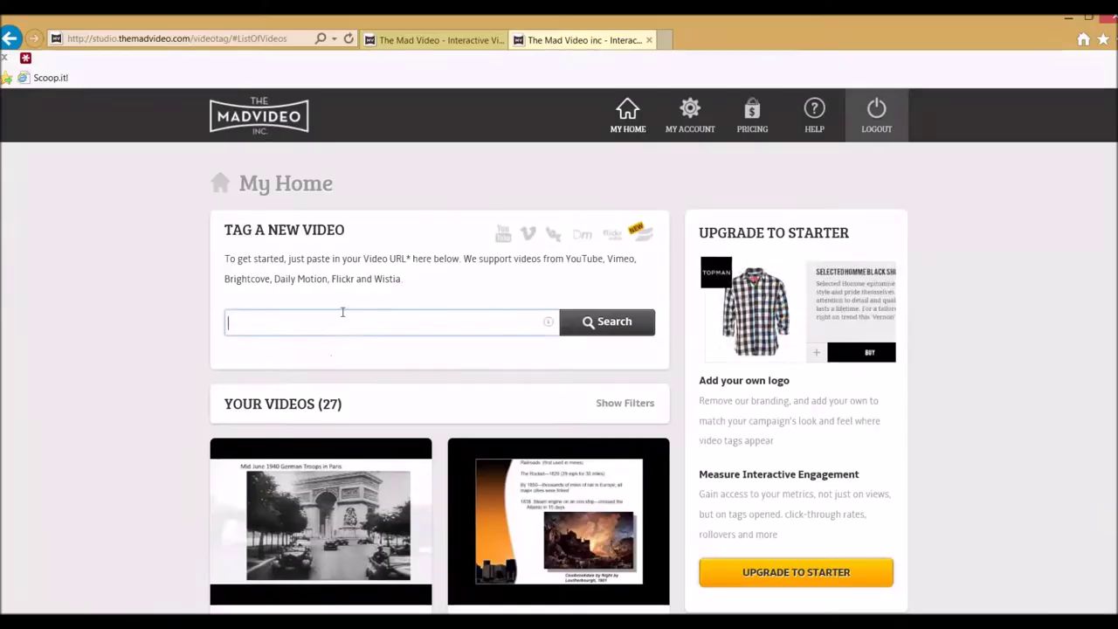
type("https://www.youtube.com/watch?v=_XPZQ0LAIR4")
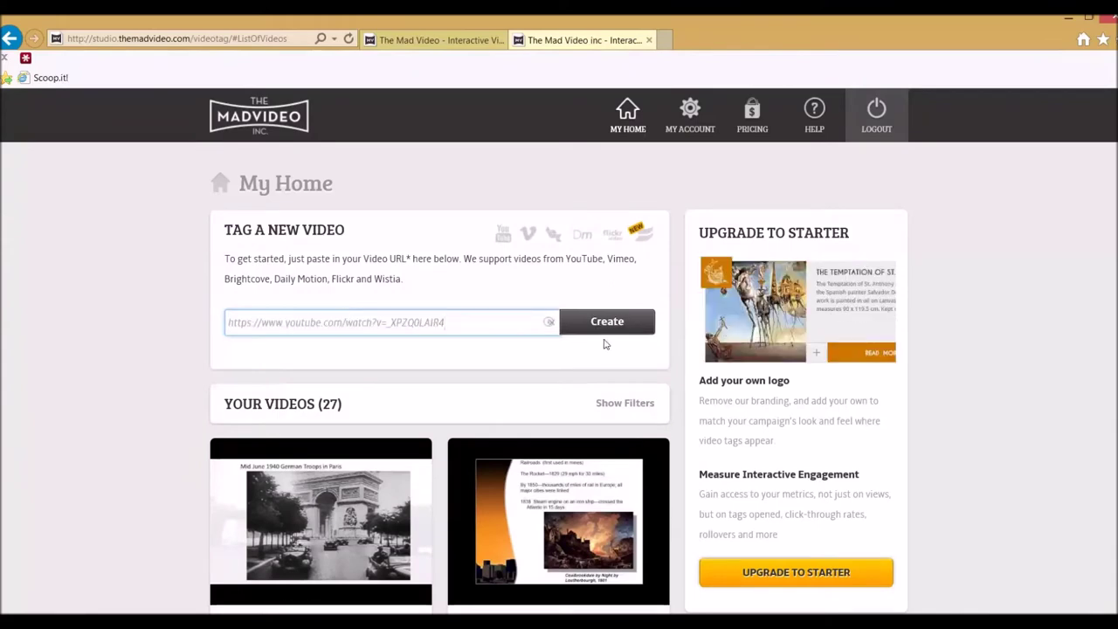
left_click(633, 330)
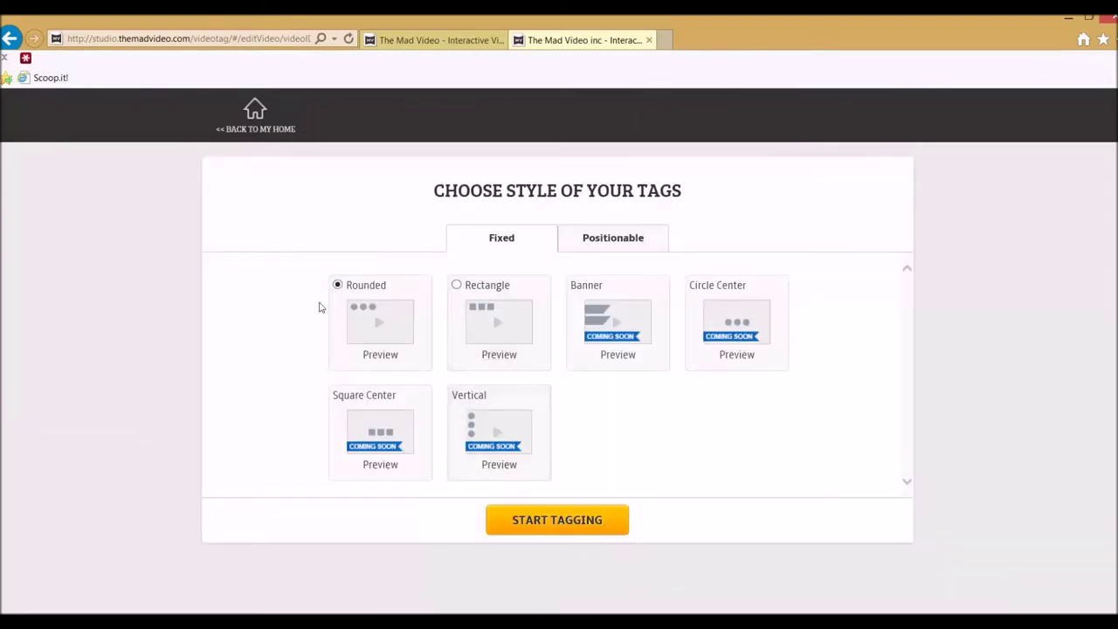
left_click(457, 287)
Start tagging, pause playback, and step the timeline forward then back to Scene 1
left_click(565, 522)
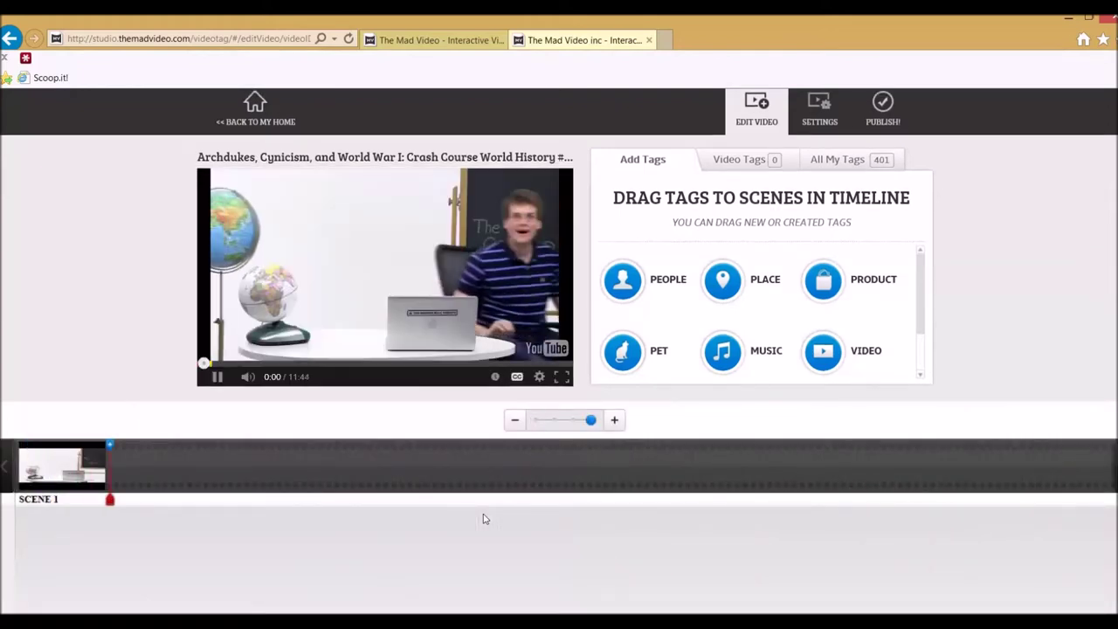
left_click(216, 379)
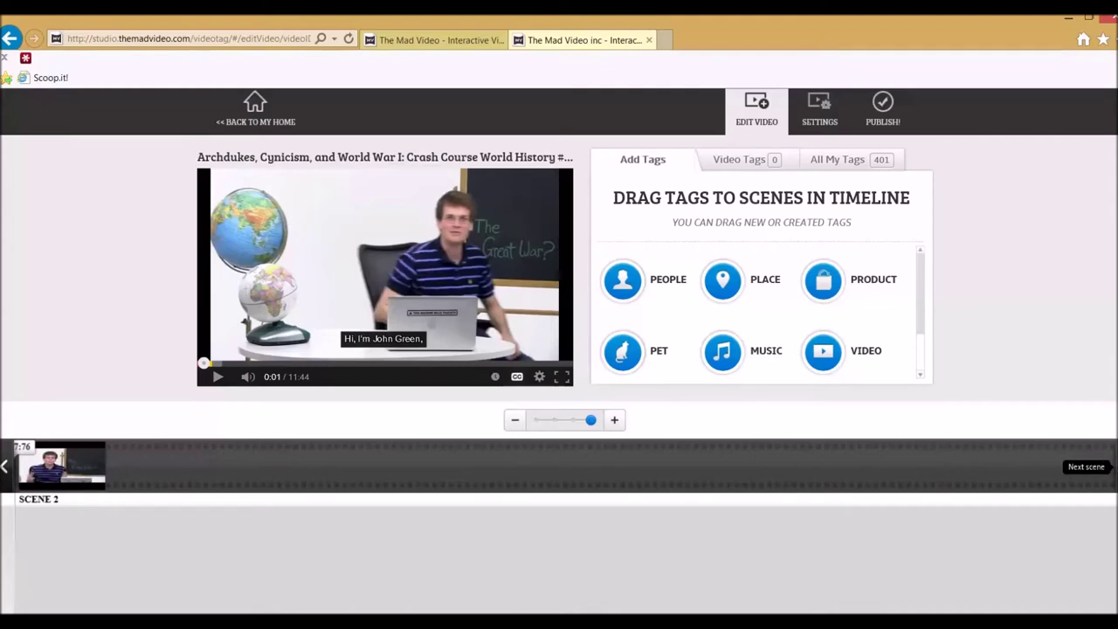
left_click(1111, 466)
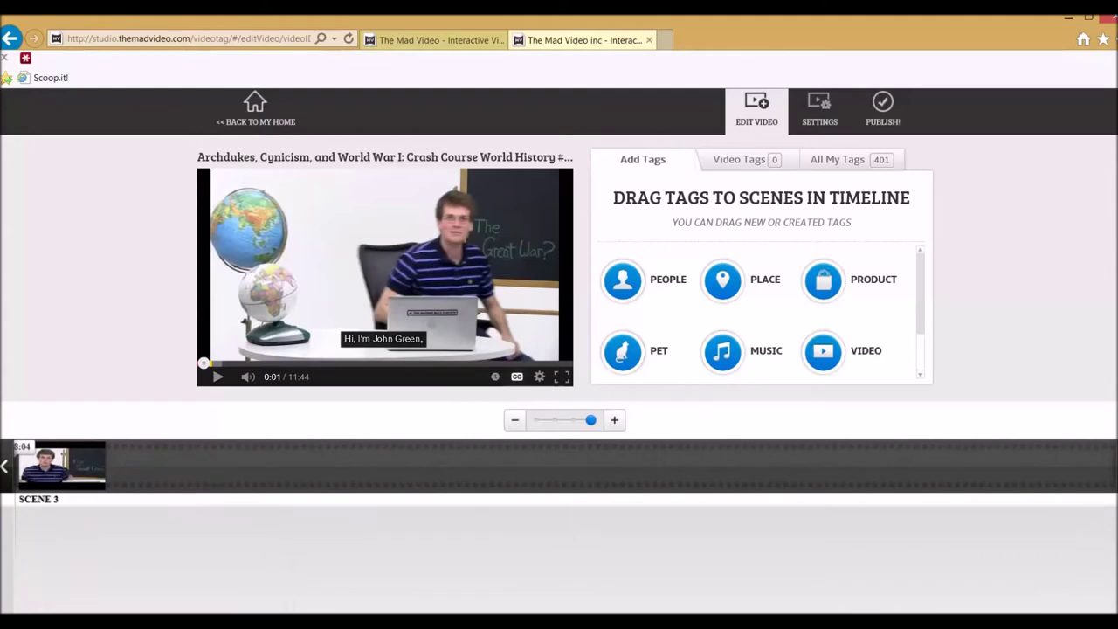
left_click(4, 471)
left_click(4, 471)
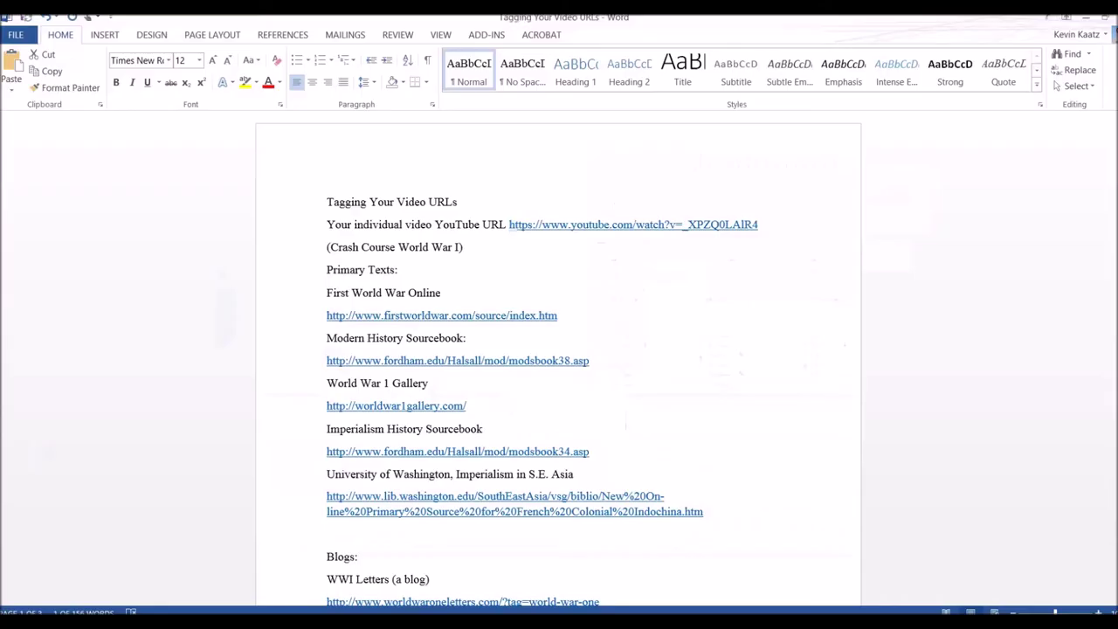
Copy the firstworldwar.com First World War Online link from Word and return to MadVideo
scroll(678, 332, "down", 1)
scroll(678, 332, "down", 1)
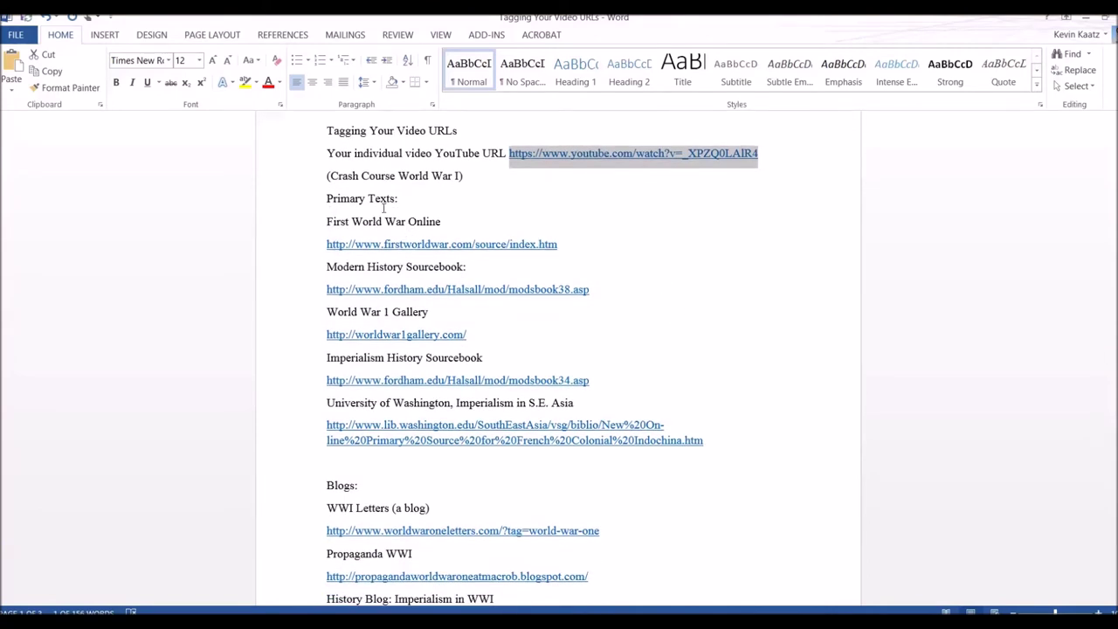
left_click_drag(328, 245, 560, 246)
key("ctrl+c")
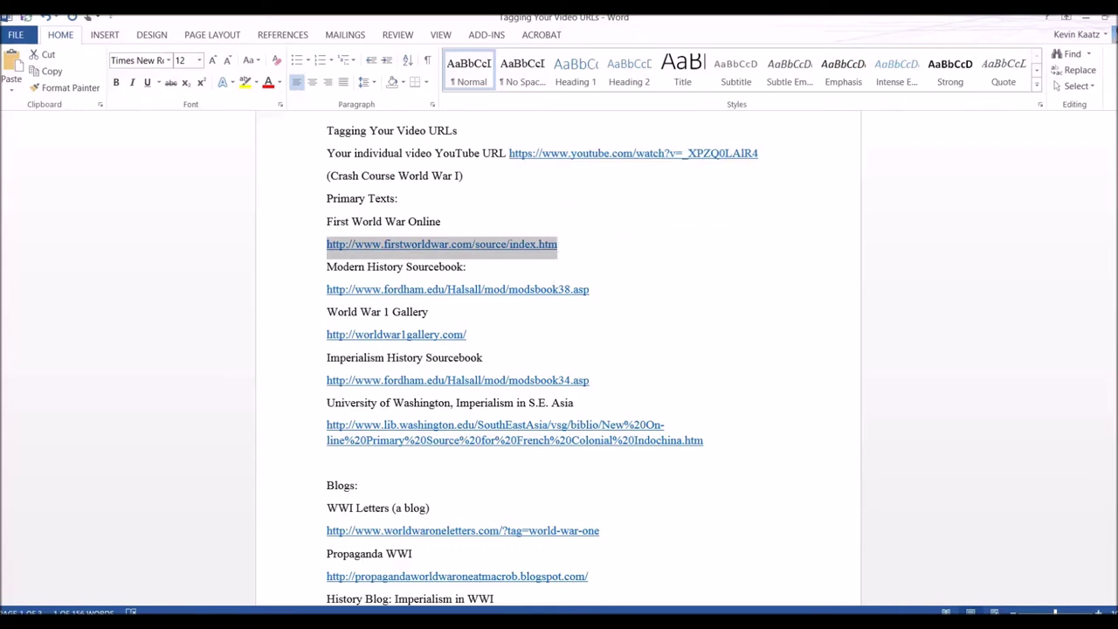
mouse_move(166, 620)
left_click(244, 563)
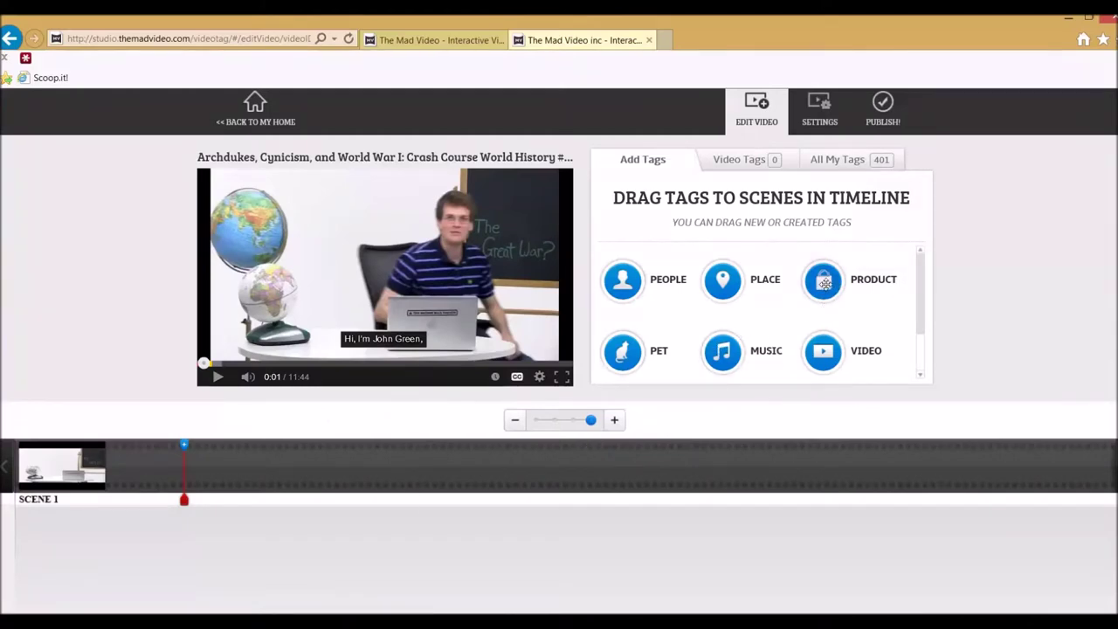
Drop a product tag on the timeline from the firstworldwar.com link, using the 'First World War.com - Primary Documents' result
mouse_move(822, 287)
left_mouse_down()
mouse_move(350, 463)
mouse_move(198, 550)
left_mouse_up()
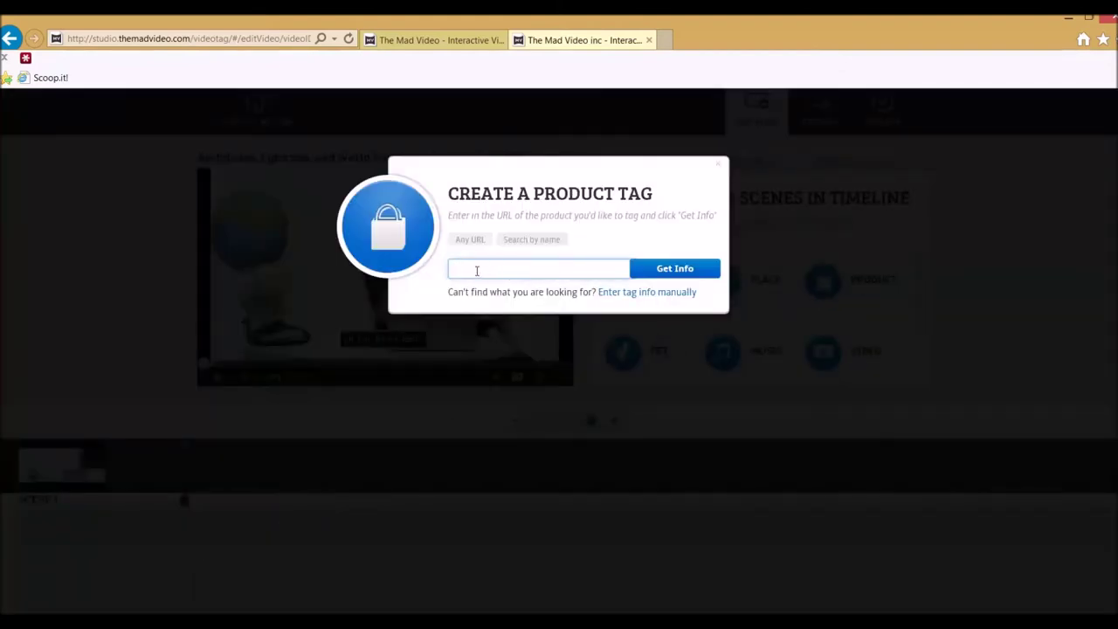
key("ctrl+v")
left_click(689, 273)
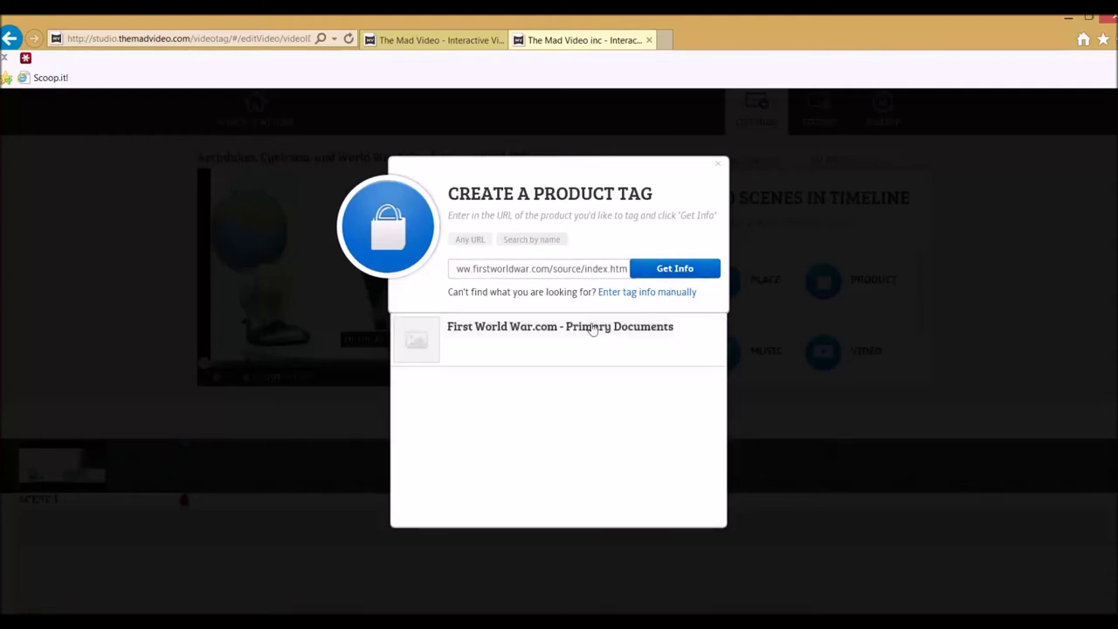
left_click(486, 330)
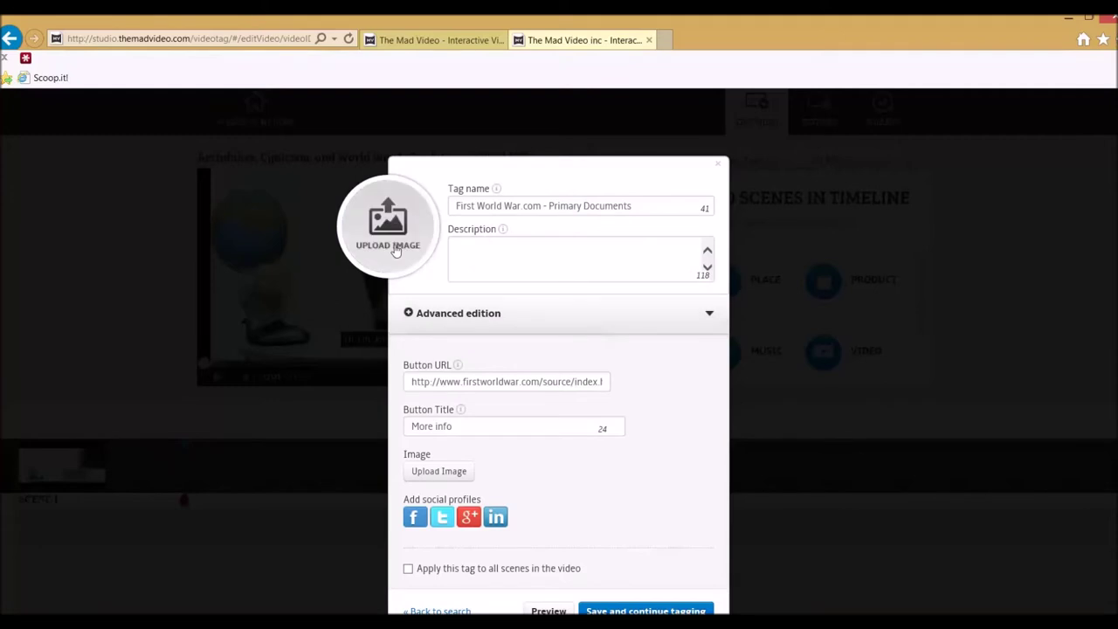
Upload the Schlieffen_Plan map as the tag image and crop it
left_click(395, 246)
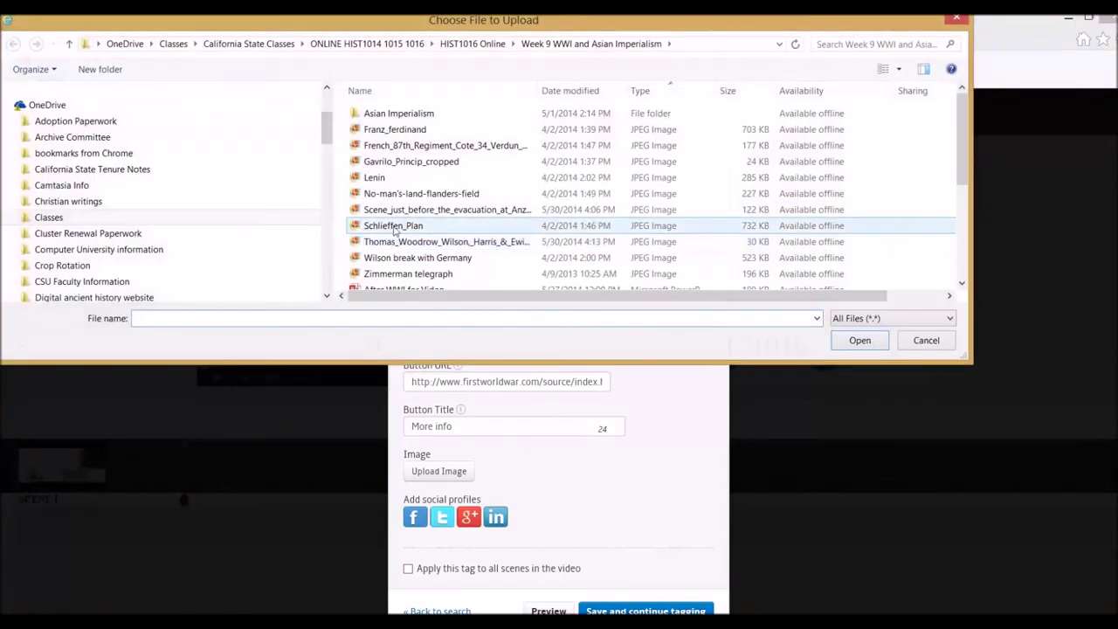
left_click(395, 227)
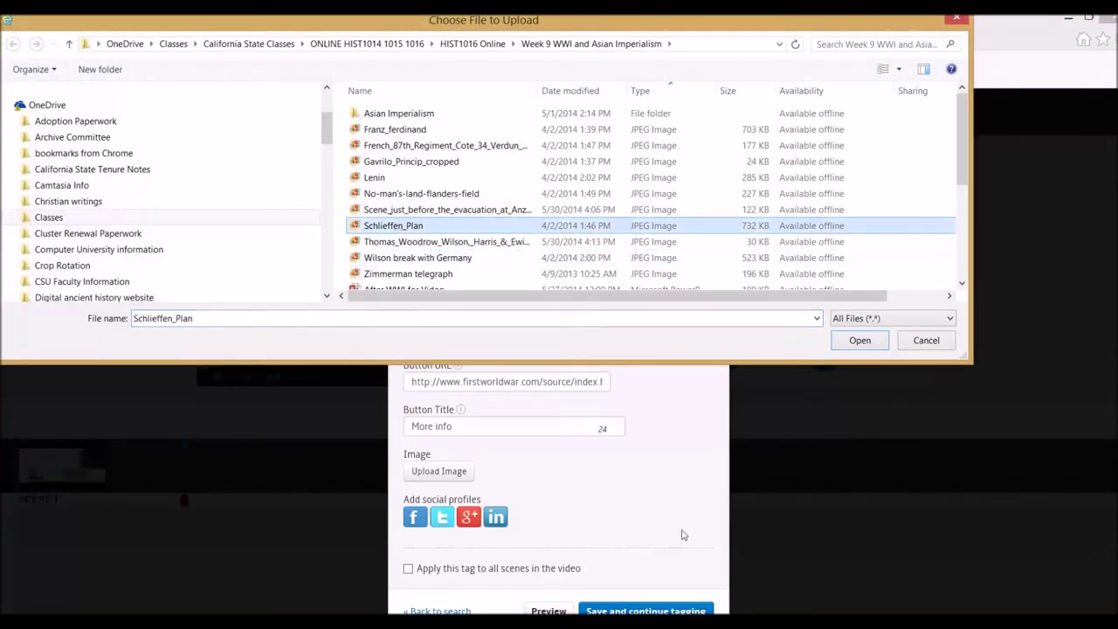
left_click(859, 341)
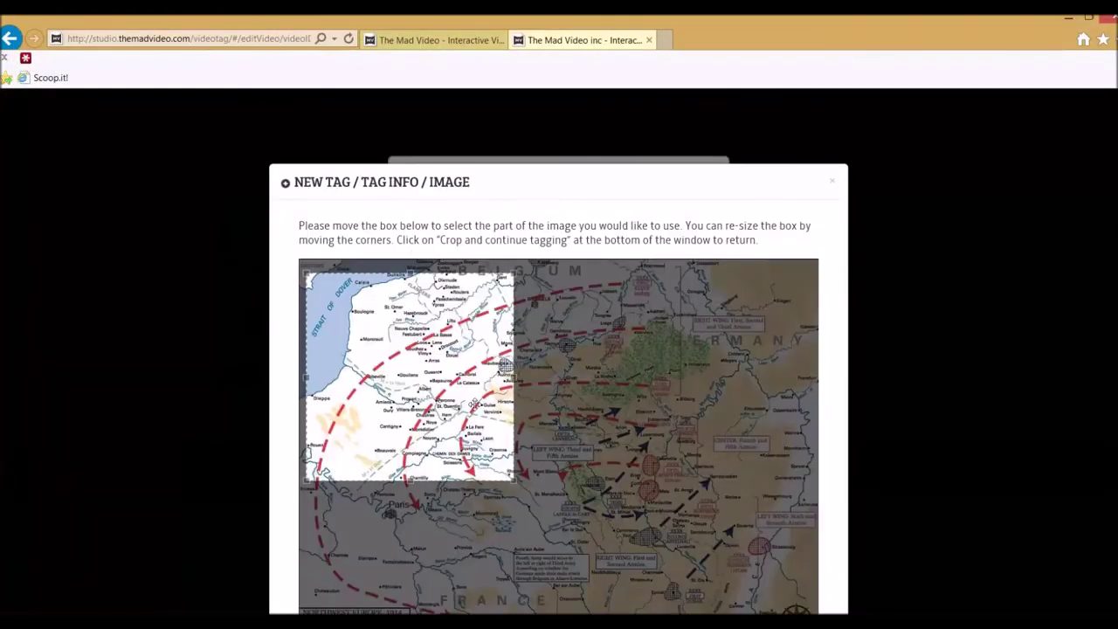
scroll(946, 458, "down", 3)
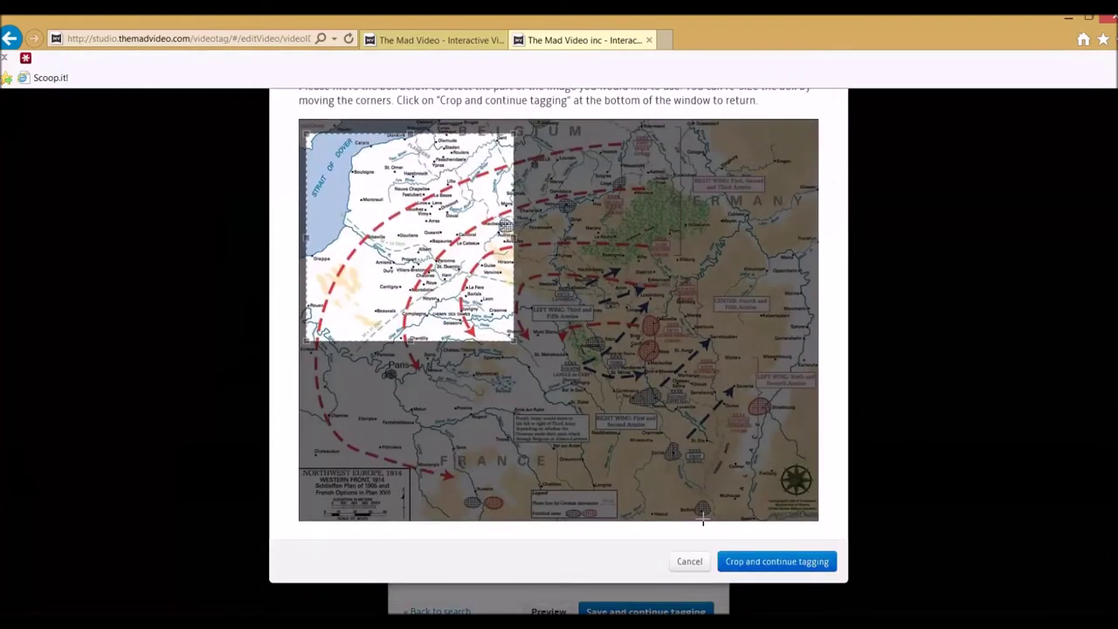
left_click(774, 562)
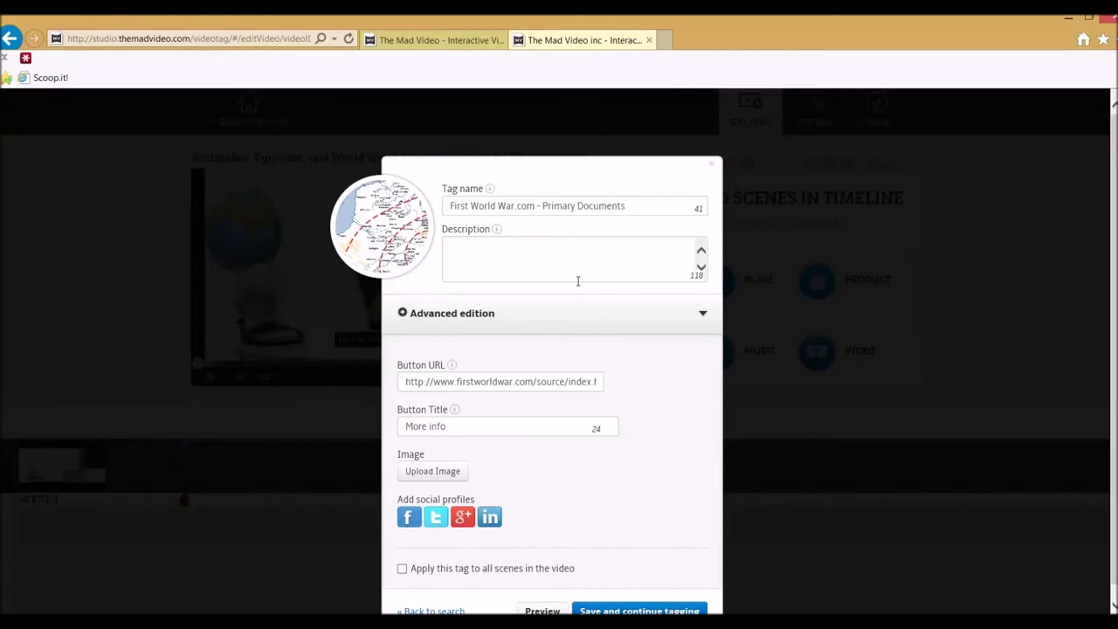
Save the First World War tag to Scene 1, then seek the video to 0:41 and close the ad
left_click(641, 601)
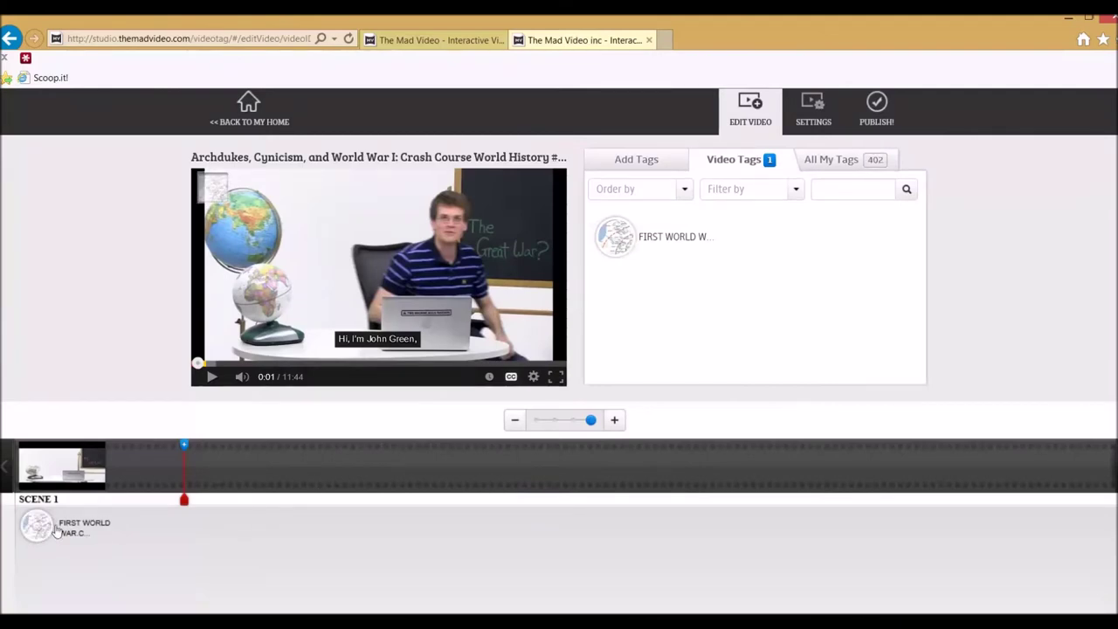
mouse_move(218, 188)
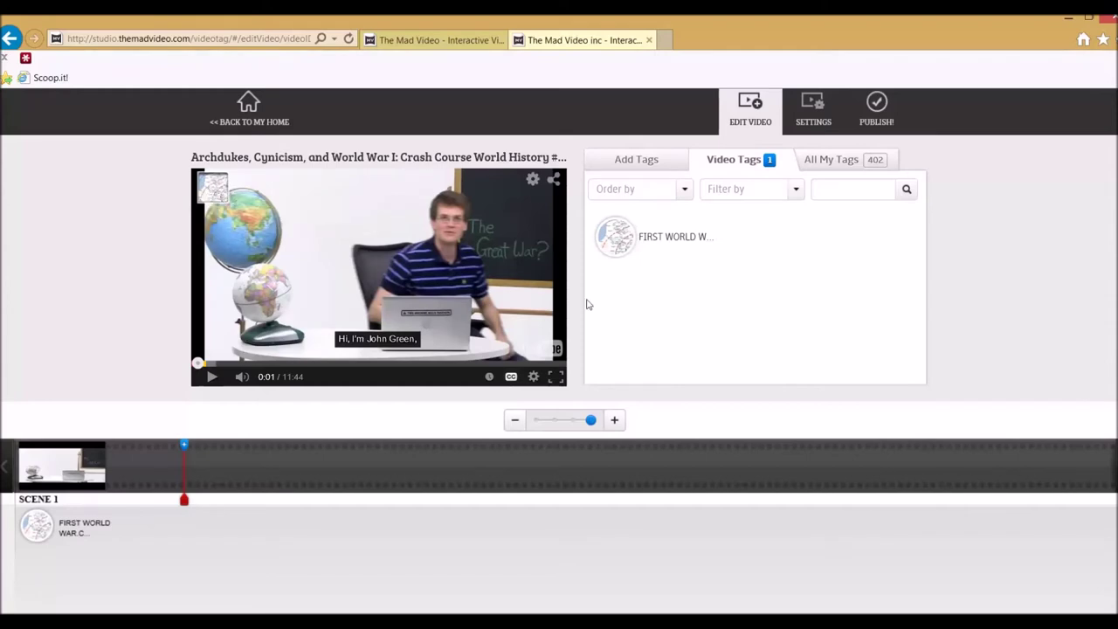
left_click(640, 165)
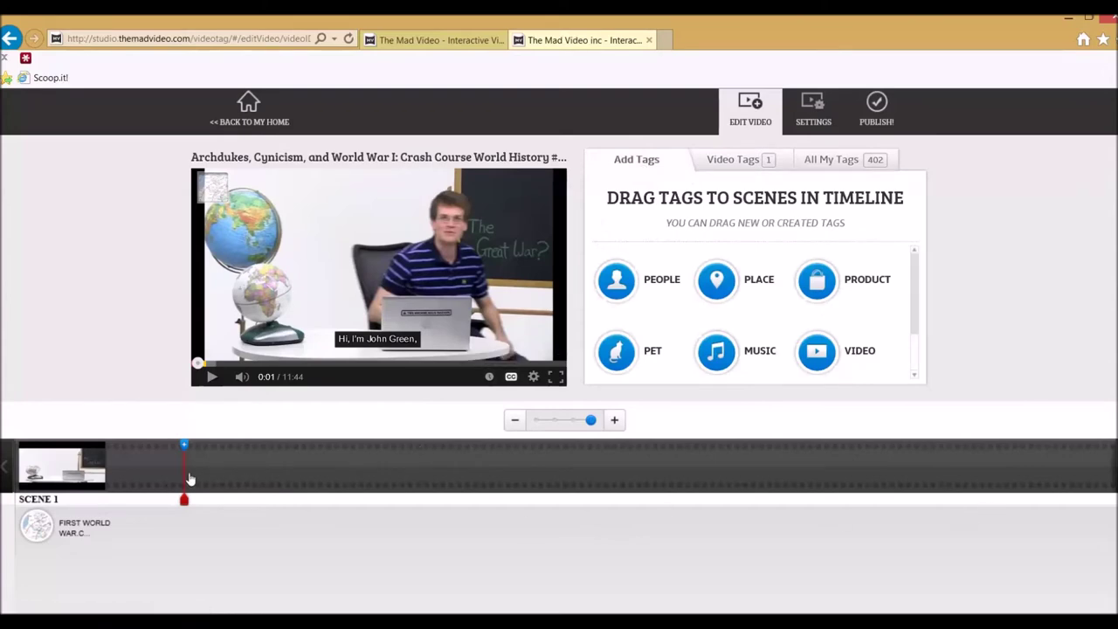
left_click_drag(202, 370, 219, 371)
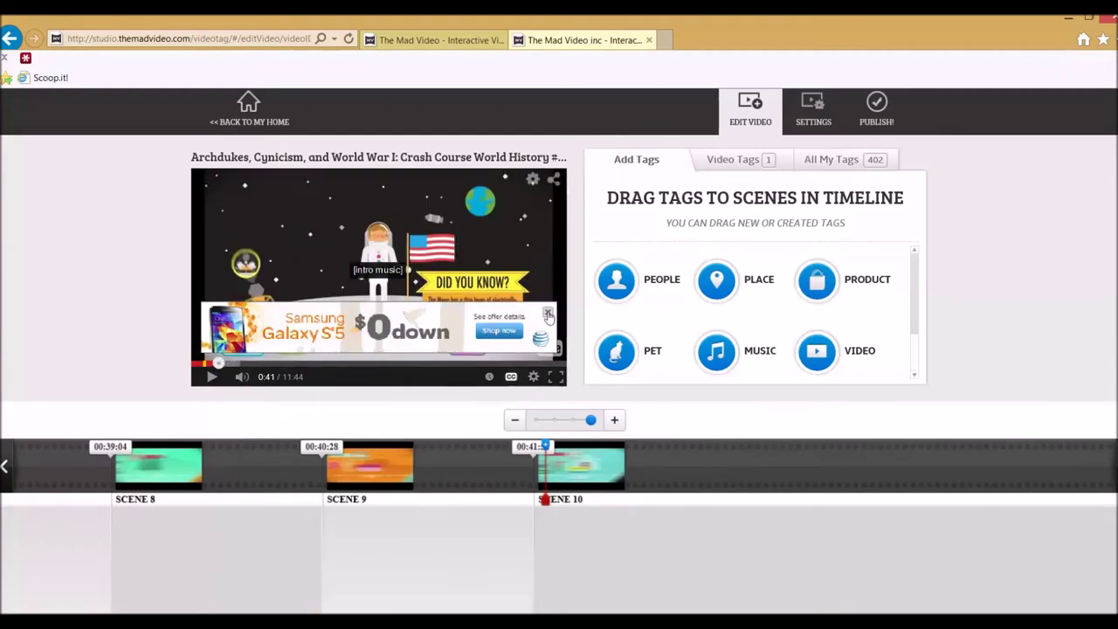
left_click(547, 312)
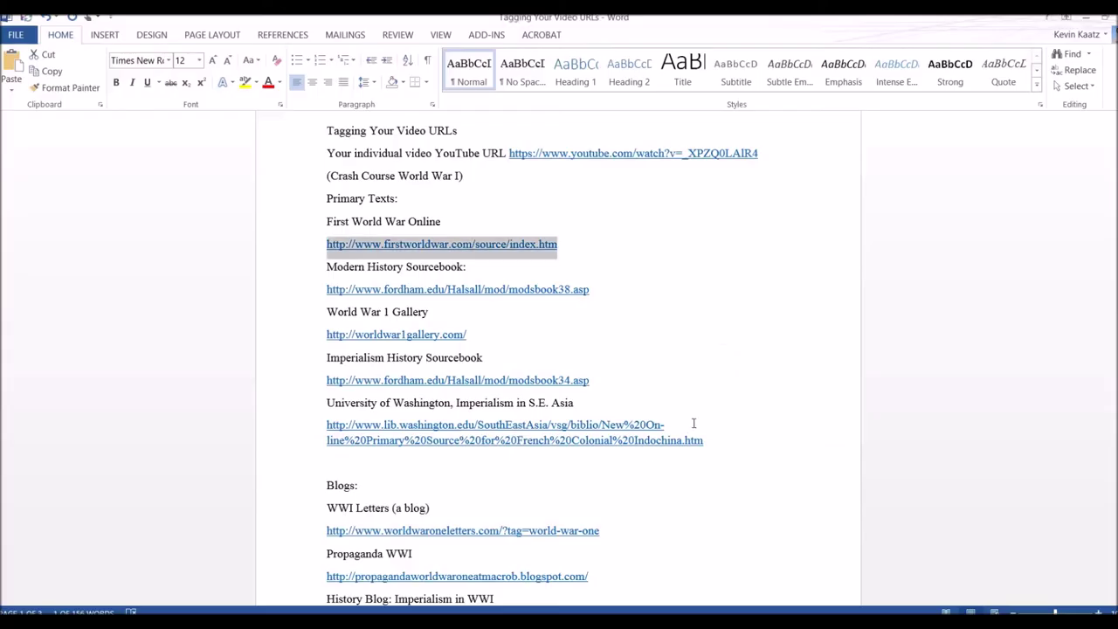
Copy the WWI BBC YouTube link from the Word Videos list and return to MadVideo
scroll(693, 423, "down", 15)
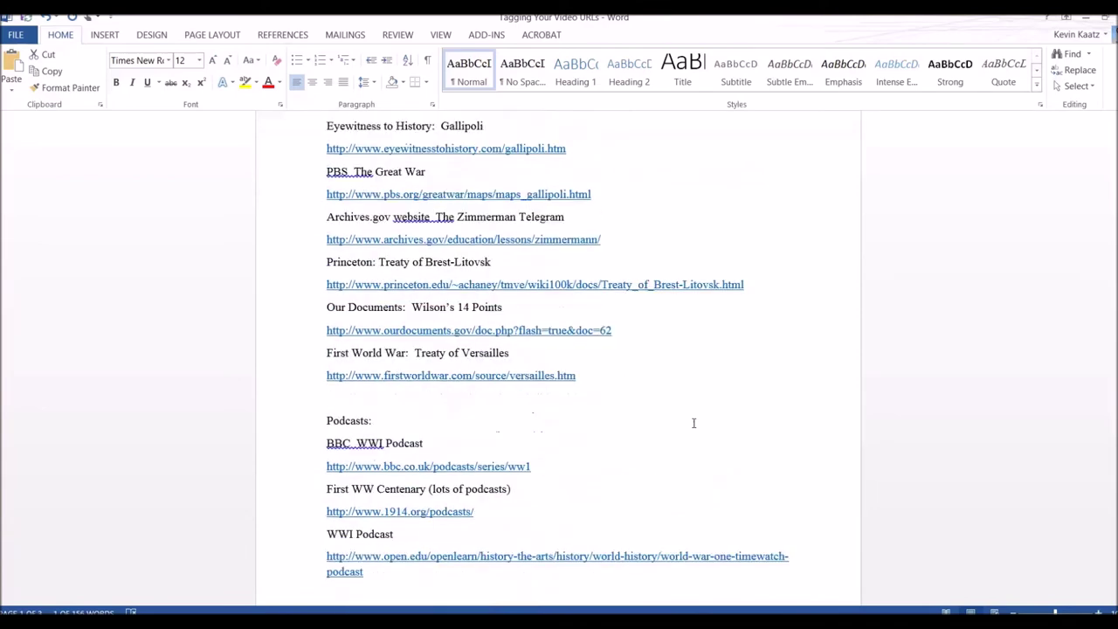
scroll(693, 423, "down", 10)
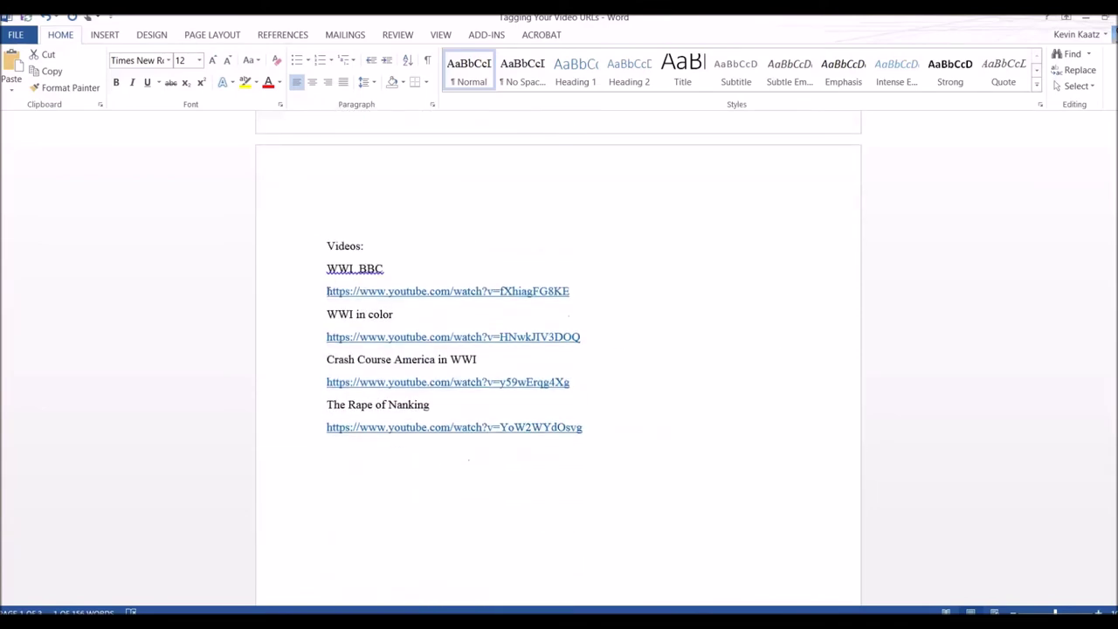
left_click_drag(327, 291, 576, 298)
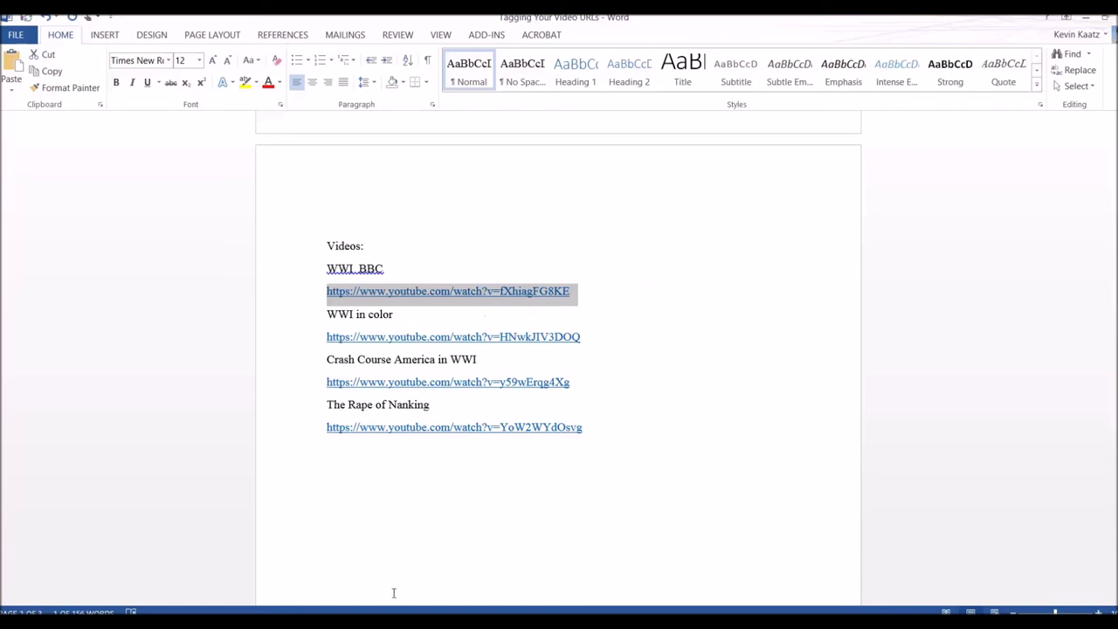
mouse_move(171, 622)
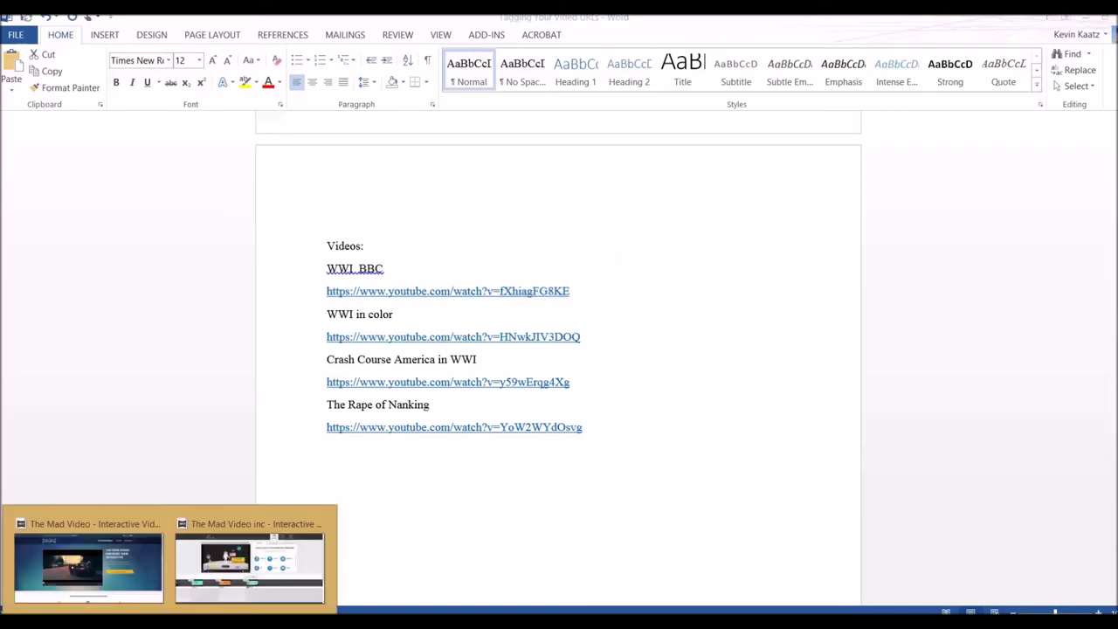
left_click(281, 558)
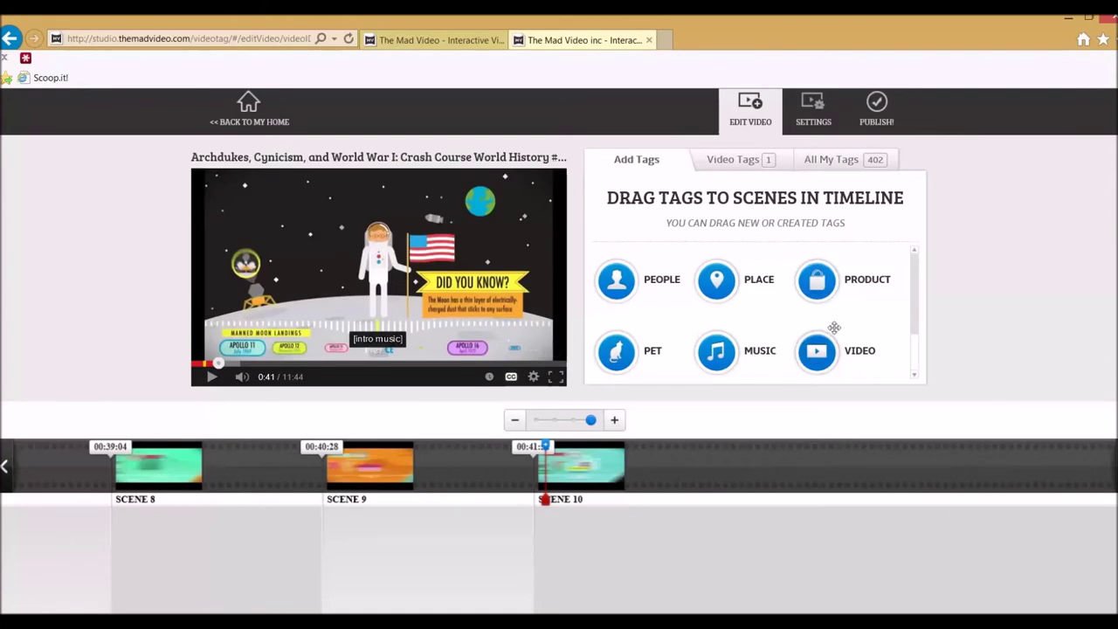
Add a video tag at Scene 10 from the WWI BBC link, choosing 'The Great War - S01E01', and save it
mouse_move(821, 354)
left_mouse_down()
mouse_move(634, 494)
mouse_move(601, 552)
left_mouse_up()
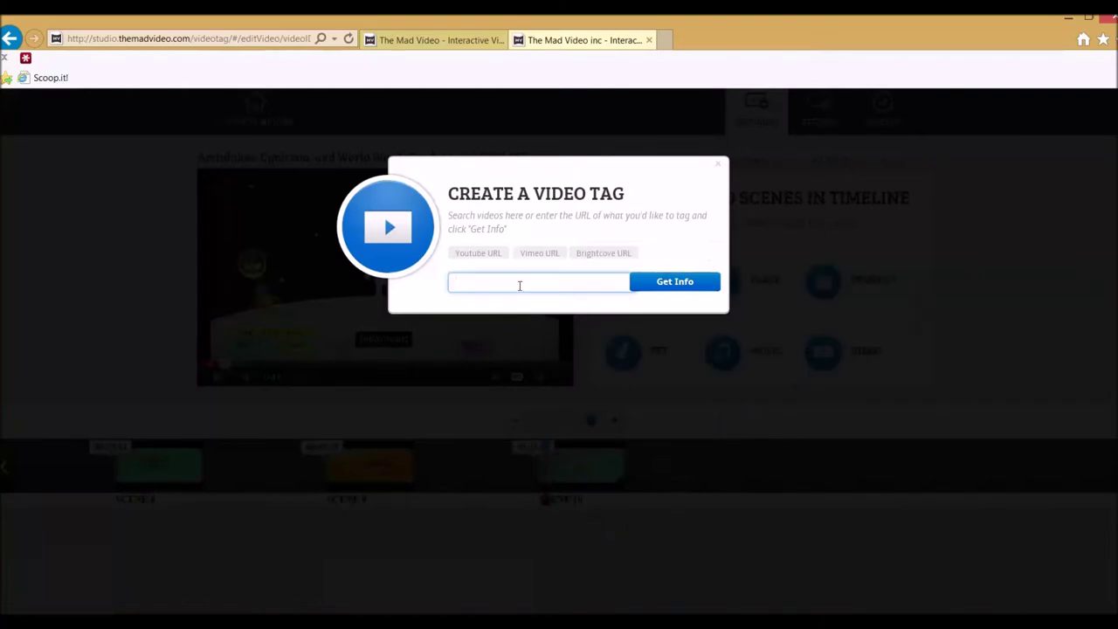
key("ctrl+v")
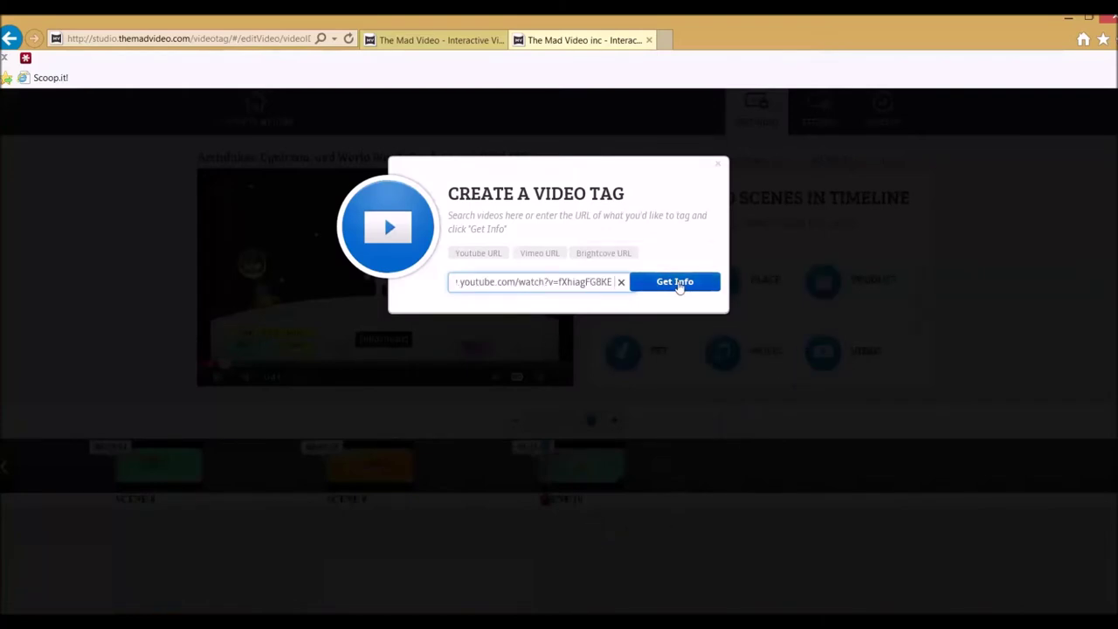
left_click(678, 285)
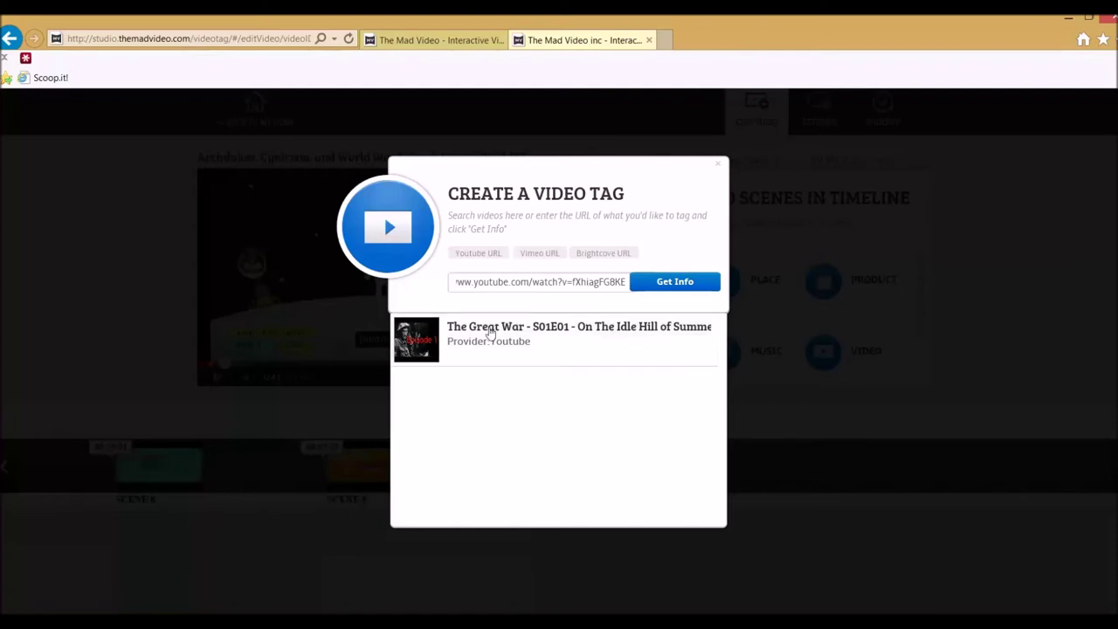
left_click(491, 332)
left_click(420, 343)
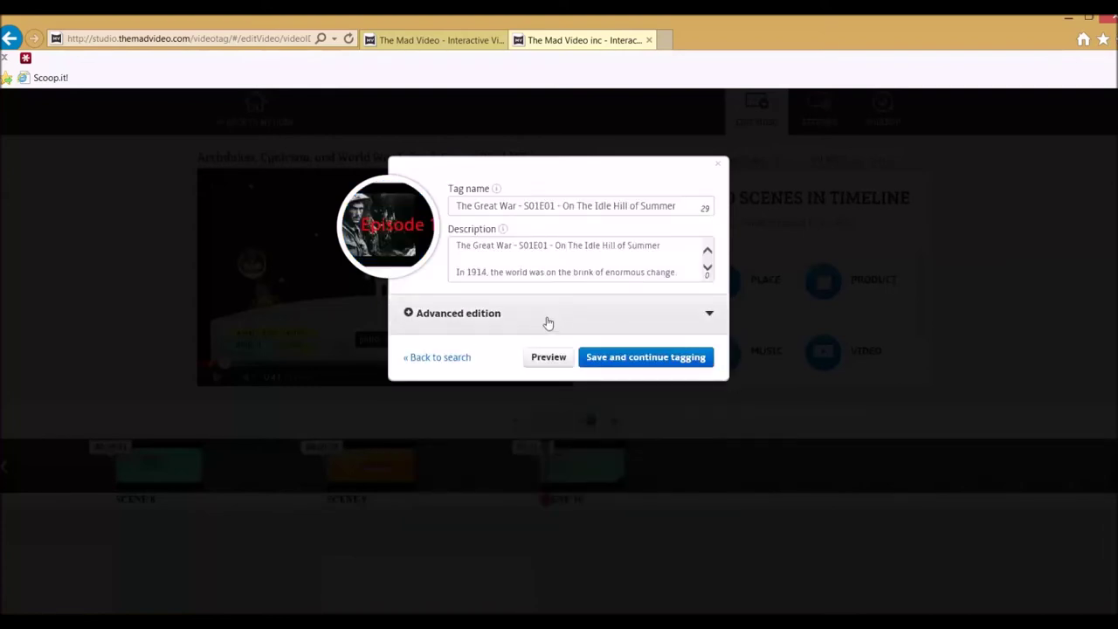
left_click(635, 359)
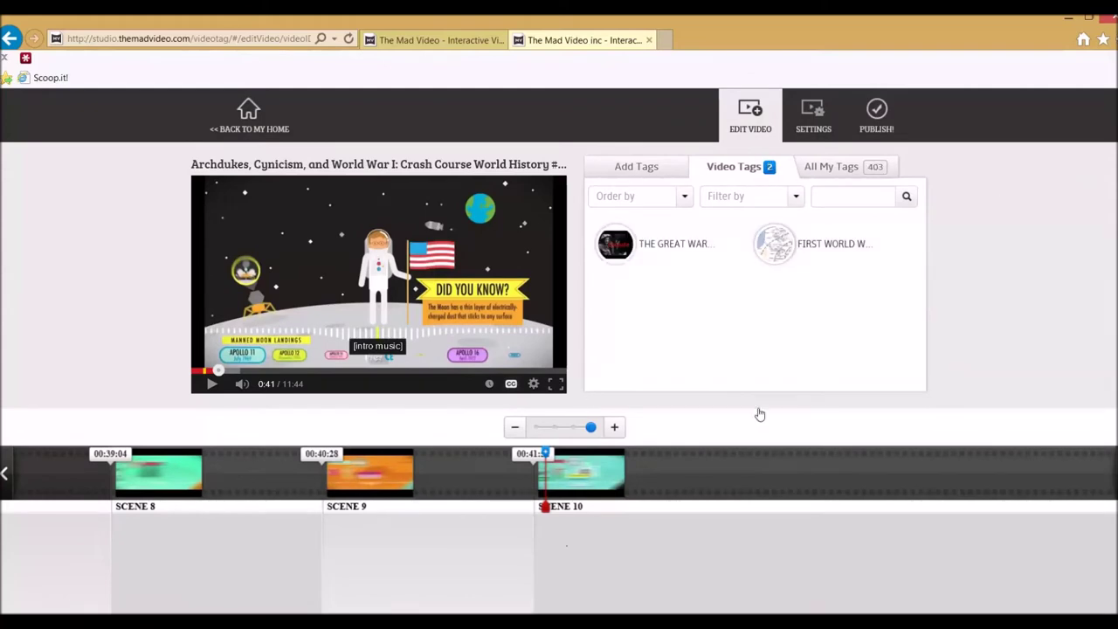
Publish the tagged video, review its Embed and Share sections, and return to My Home
left_click(878, 120)
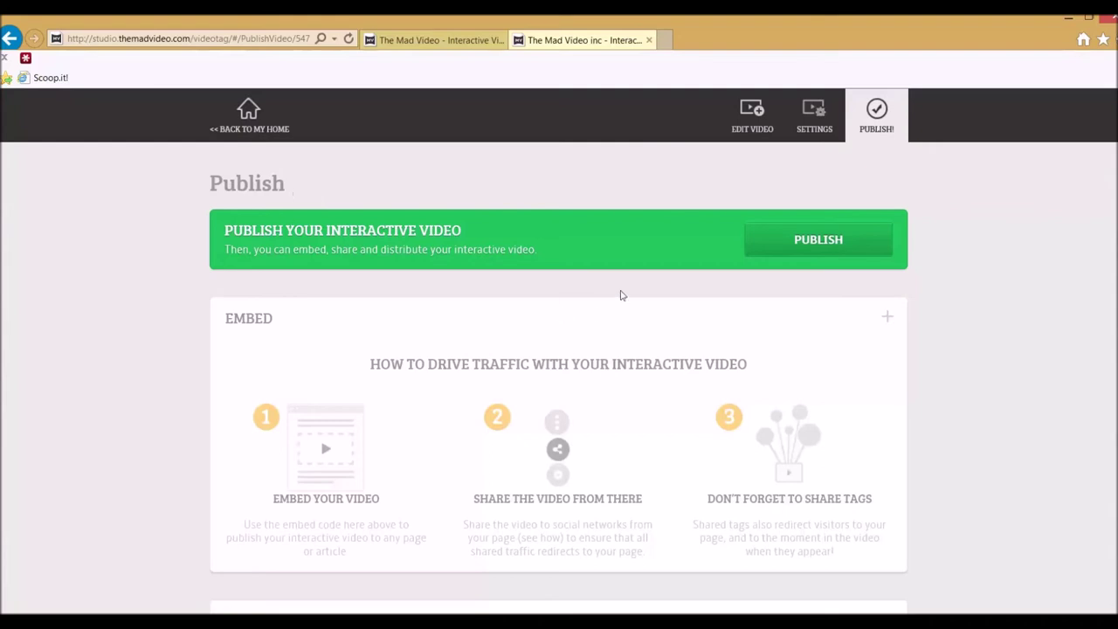
left_click(816, 245)
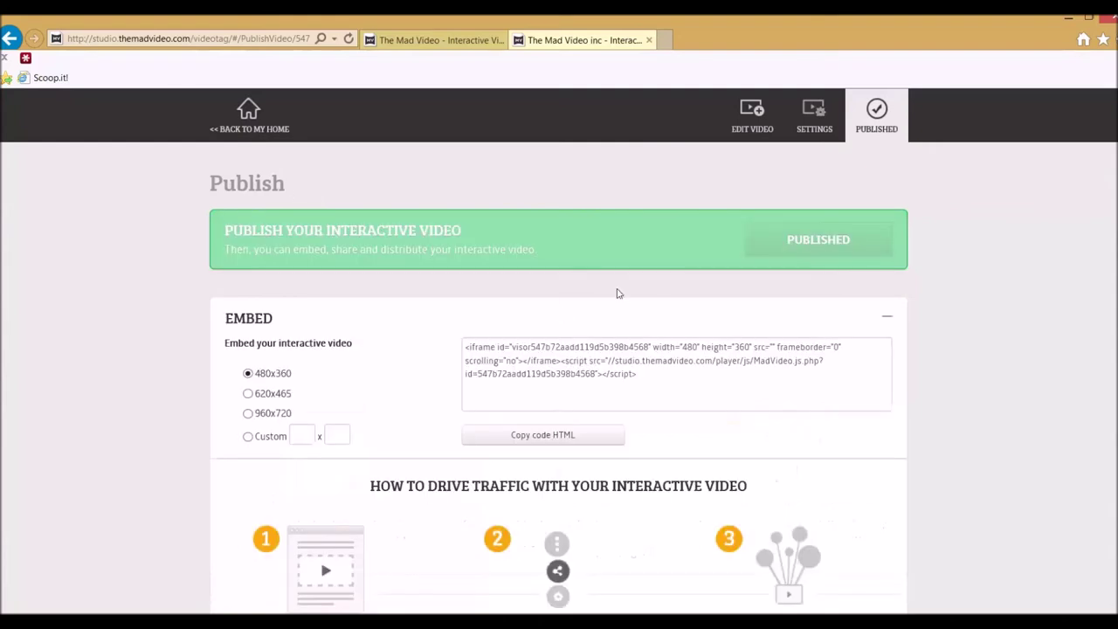
scroll(349, 379, "down", 3)
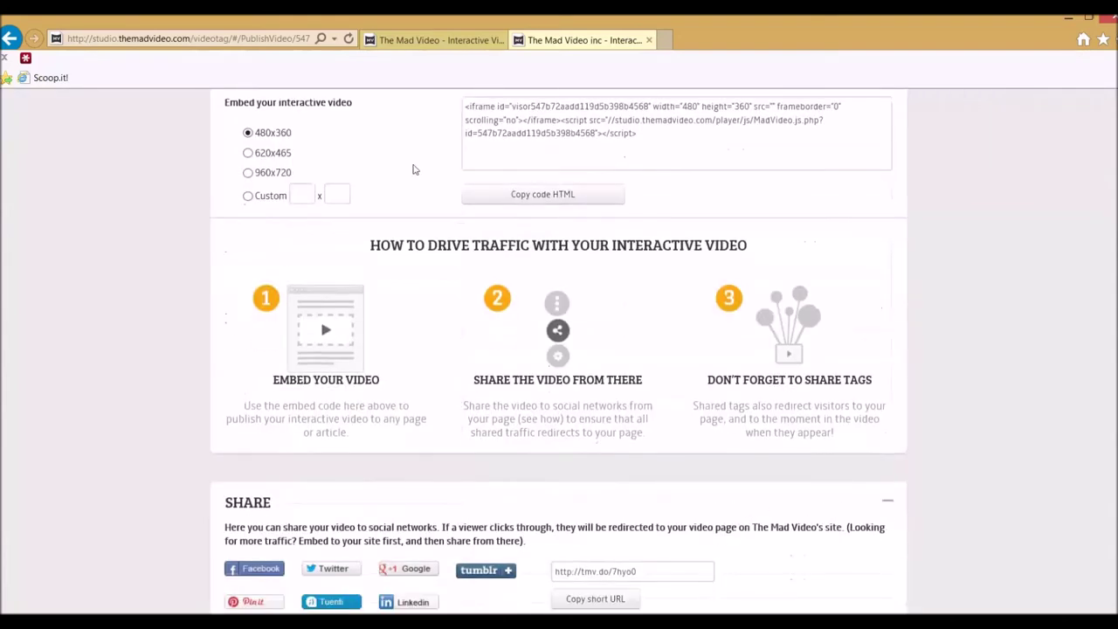
scroll(425, 277, "up", 2)
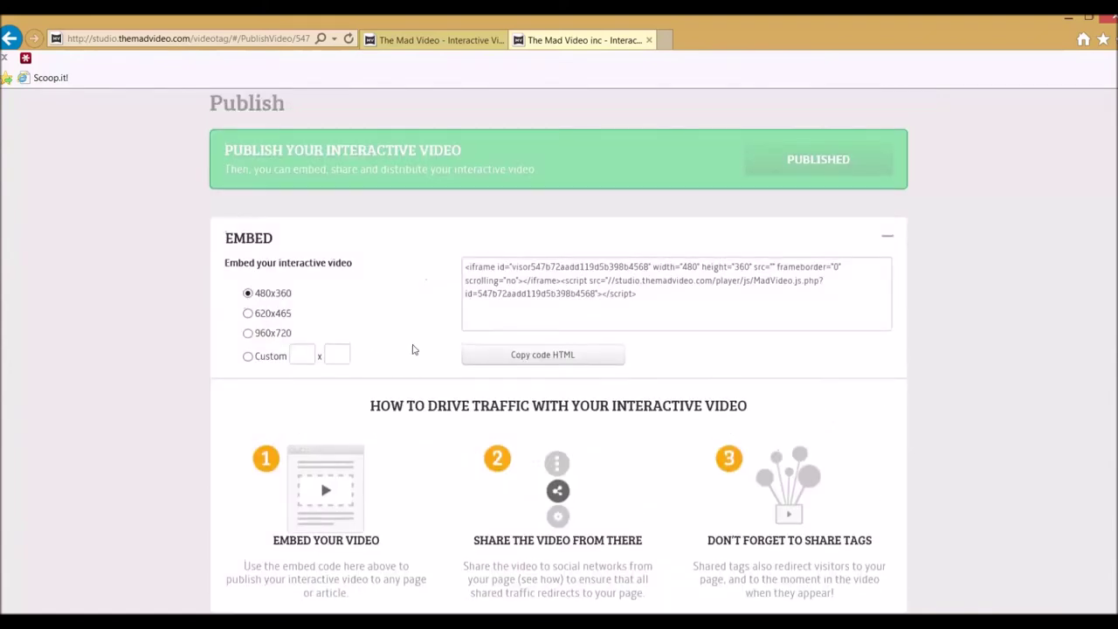
scroll(414, 348, "down", 3)
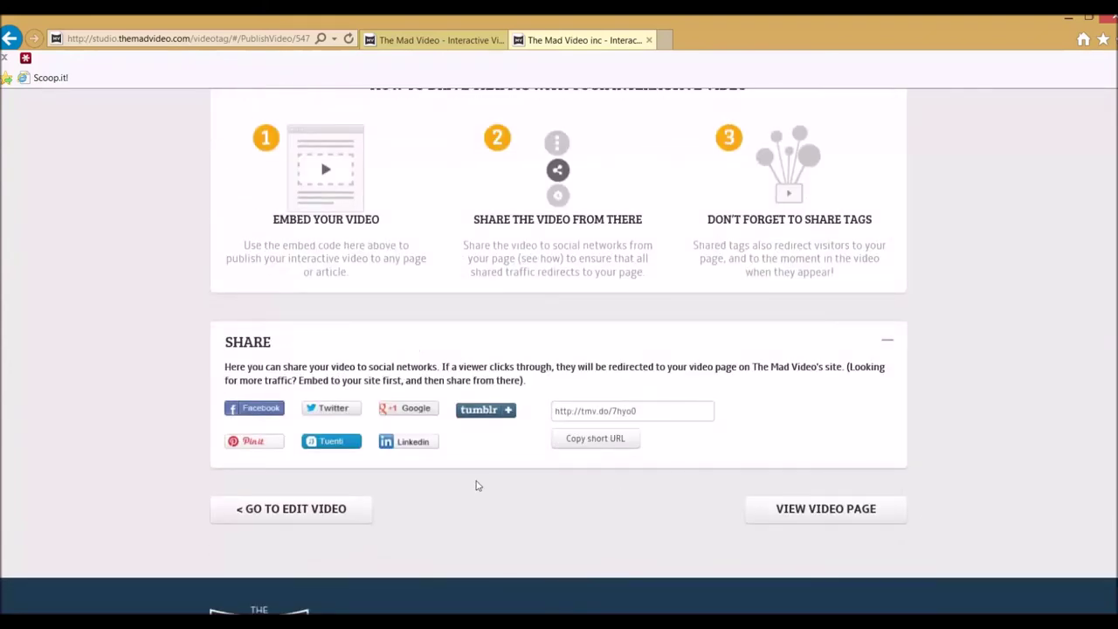
scroll(477, 484, "up", 4)
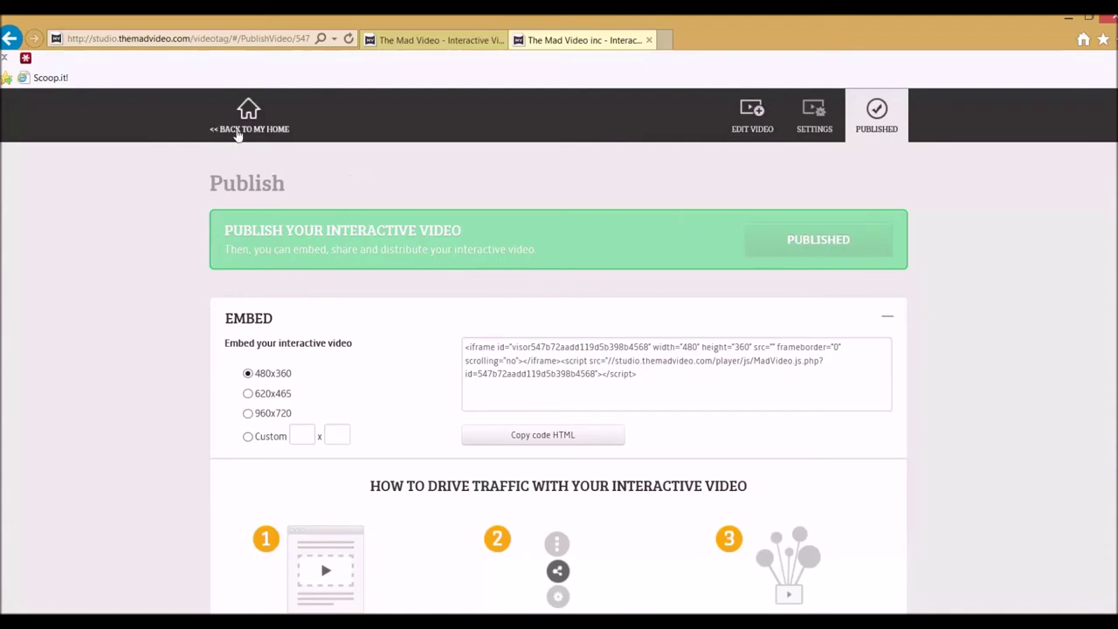
left_click(237, 134)
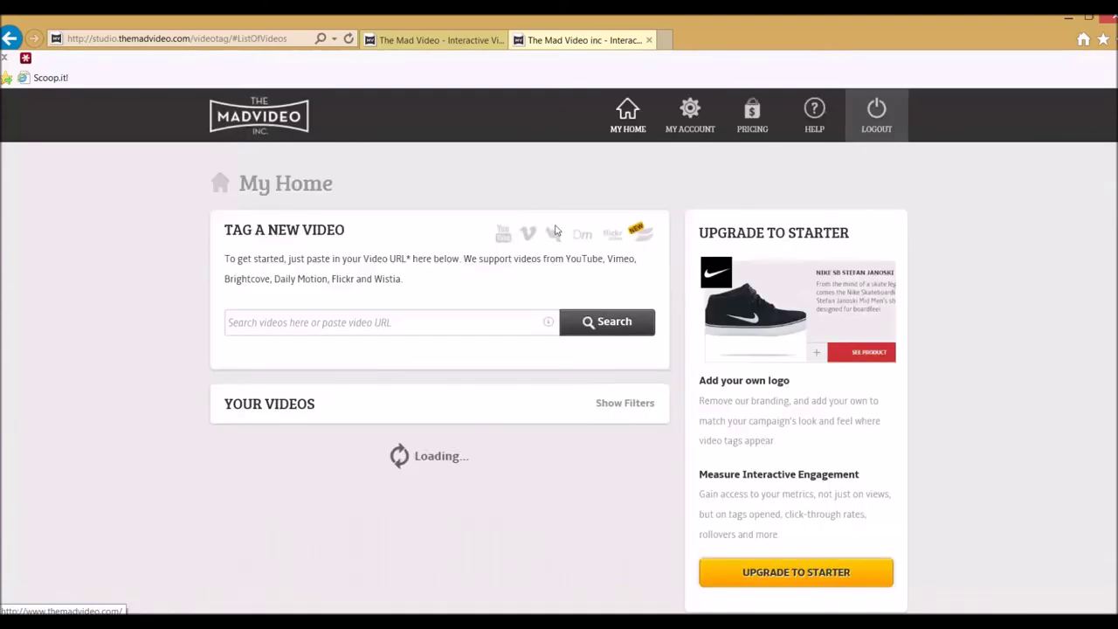
Open the 'Archdukes, Cynicism, and World War I' video page from Your Videos and copy its URL
scroll(58, 452, "down", 3)
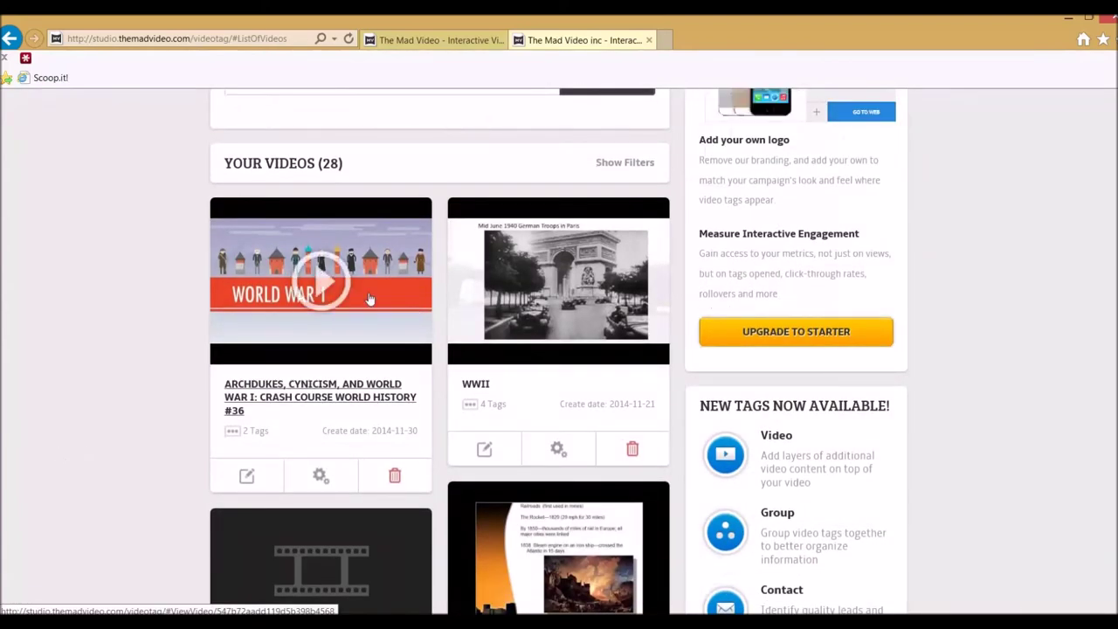
left_click(369, 299)
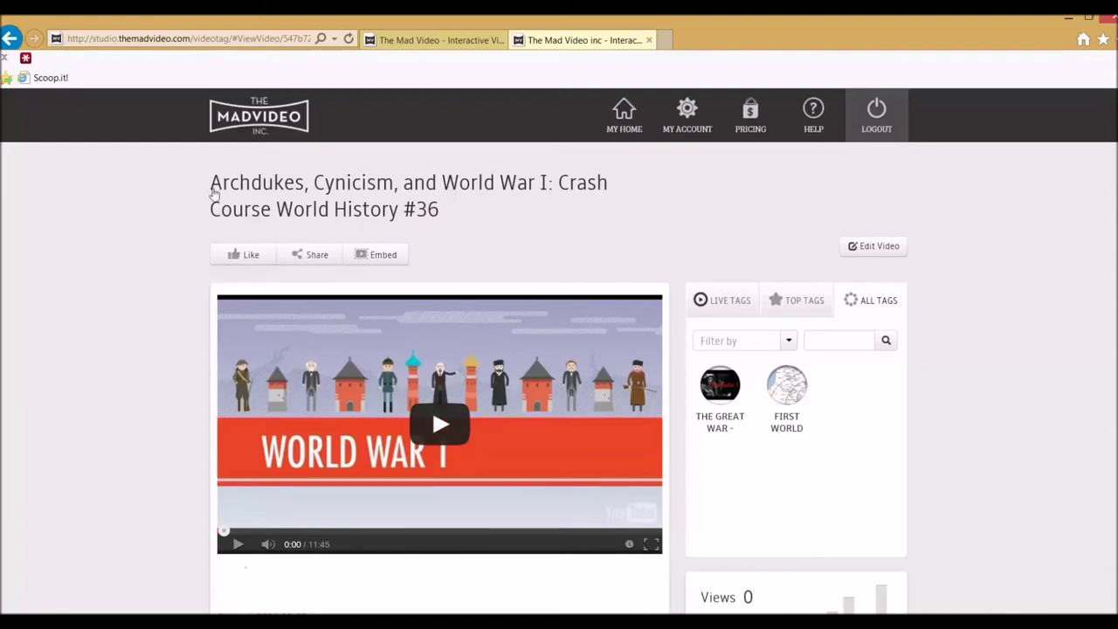
left_click(125, 42)
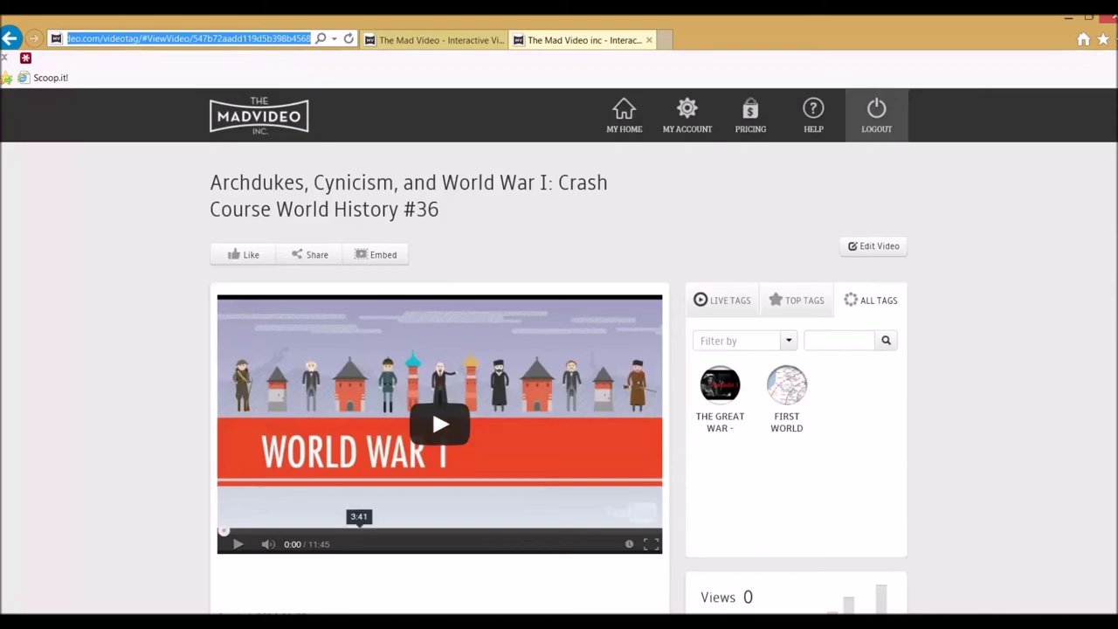
key("alt+Tab")
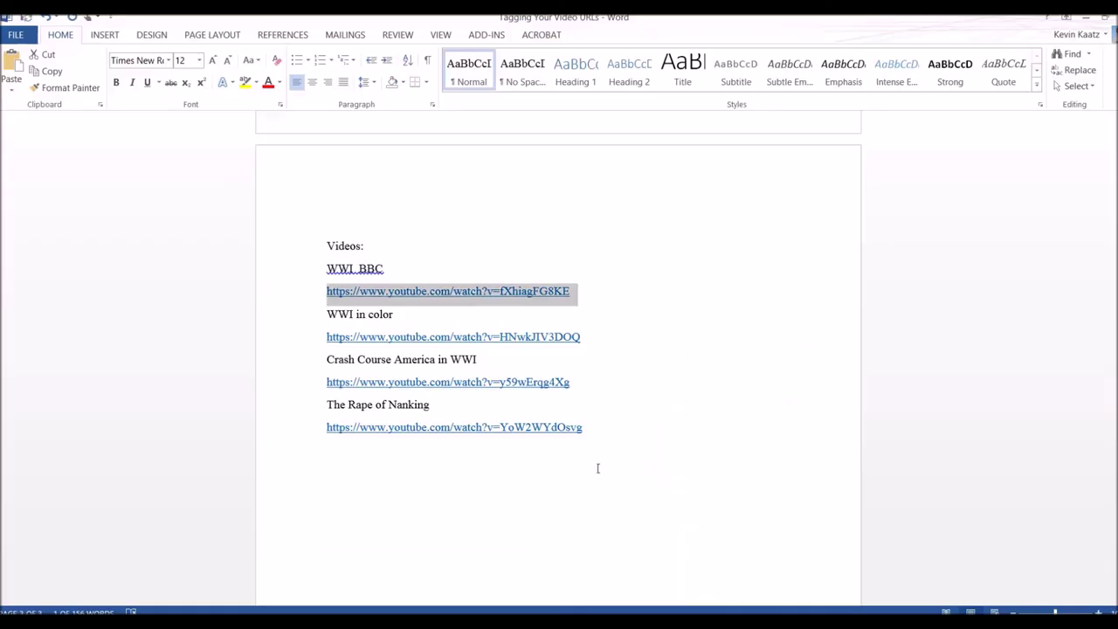
Paste the MadVideo page URL on a new line below the last link, then open the WWI TEST image in ThingLink
left_click(622, 434)
key("Return")
key("Return")
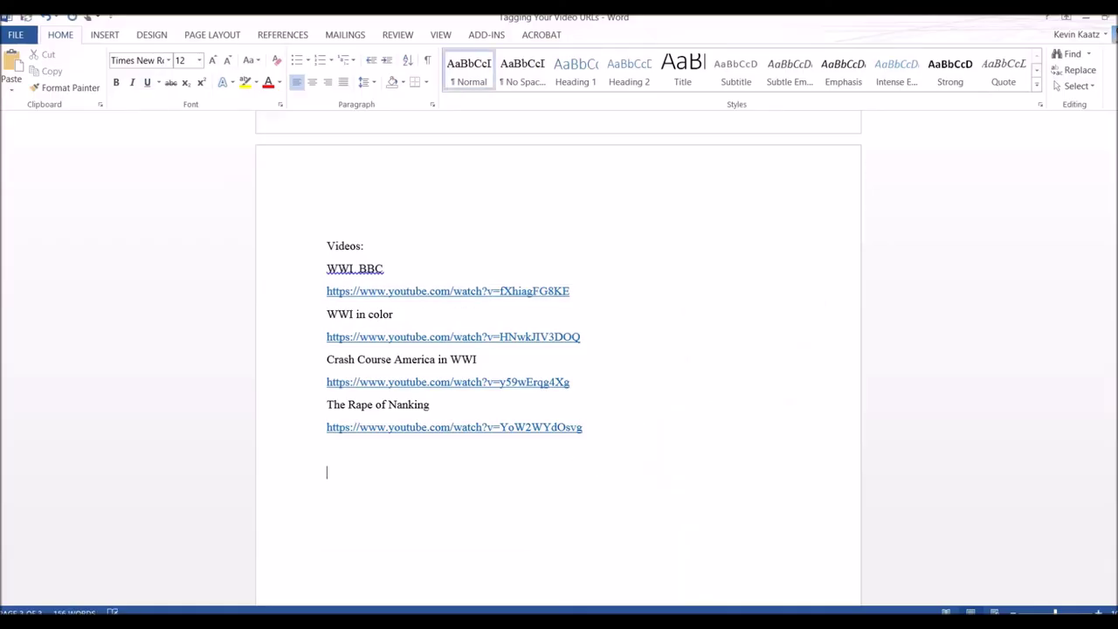
type("http://studio.themadvideo.com/videotag/#ViewVideo/547b72aadd119d5b398b4568")
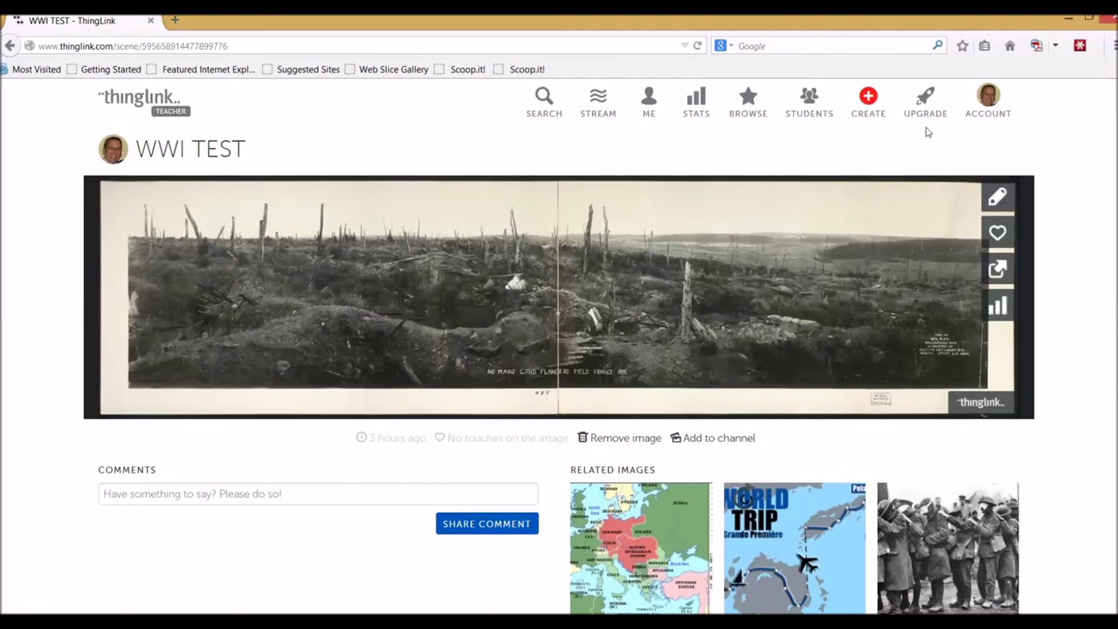
left_click(998, 198)
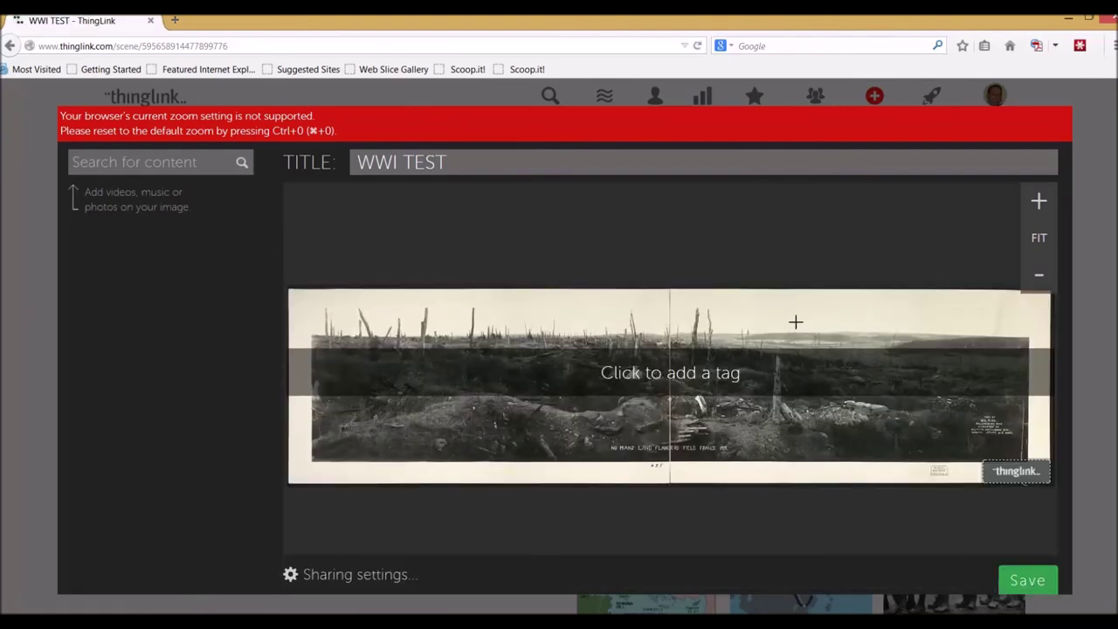
Add a tag near the top of the WWI TEST panorama and copy the MadVideo URL from Word
left_click(793, 319)
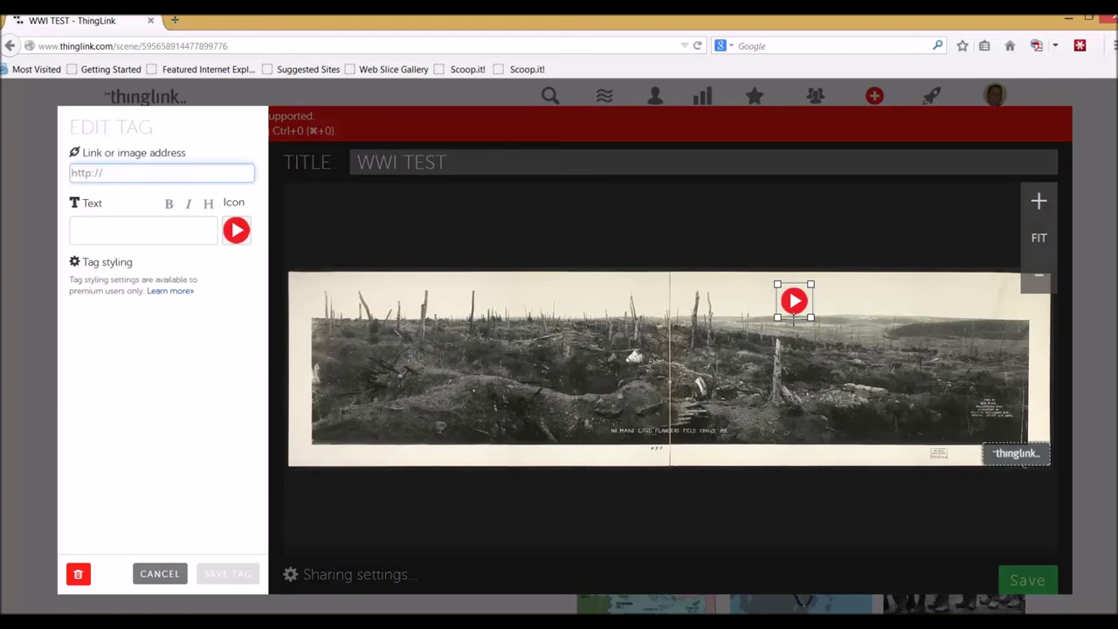
left_click(119, 174)
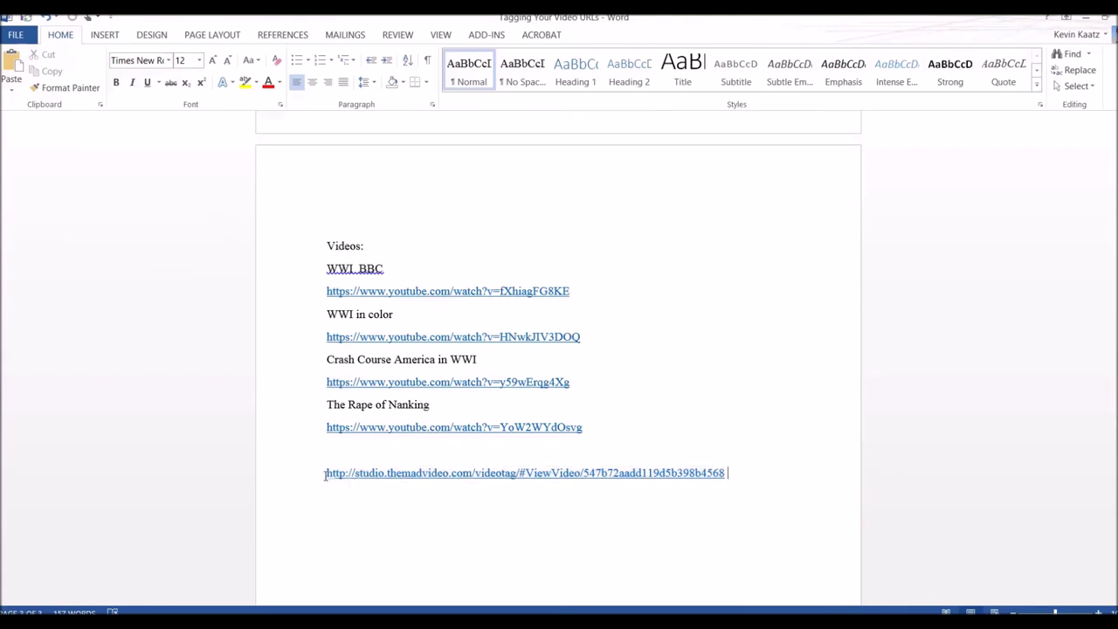
left_click_drag(324, 474, 738, 476)
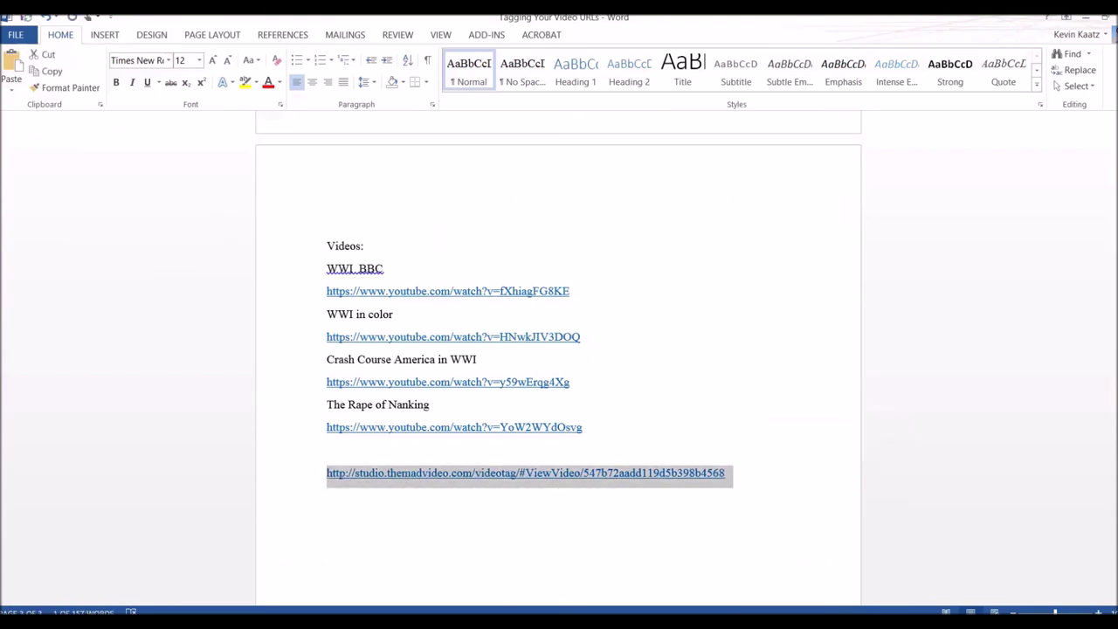
key("alt+Tab")
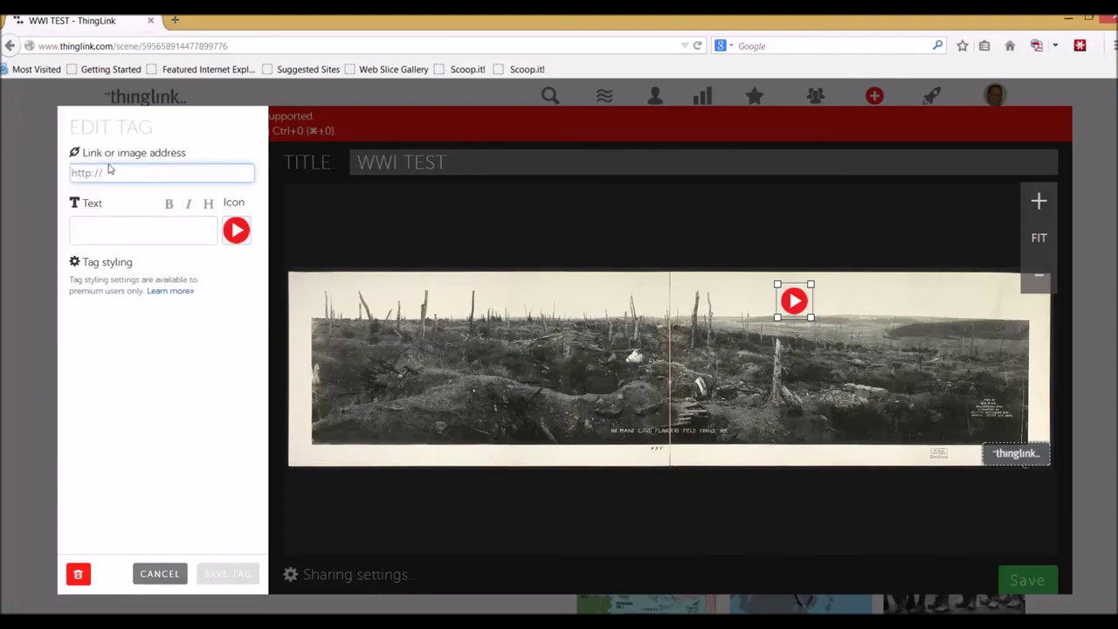
left_click(121, 173)
Link the tag to the MadVideo page URL, caption it 'WWI Vidweo', and save the tag
key("ctrl+v")
left_click(124, 230)
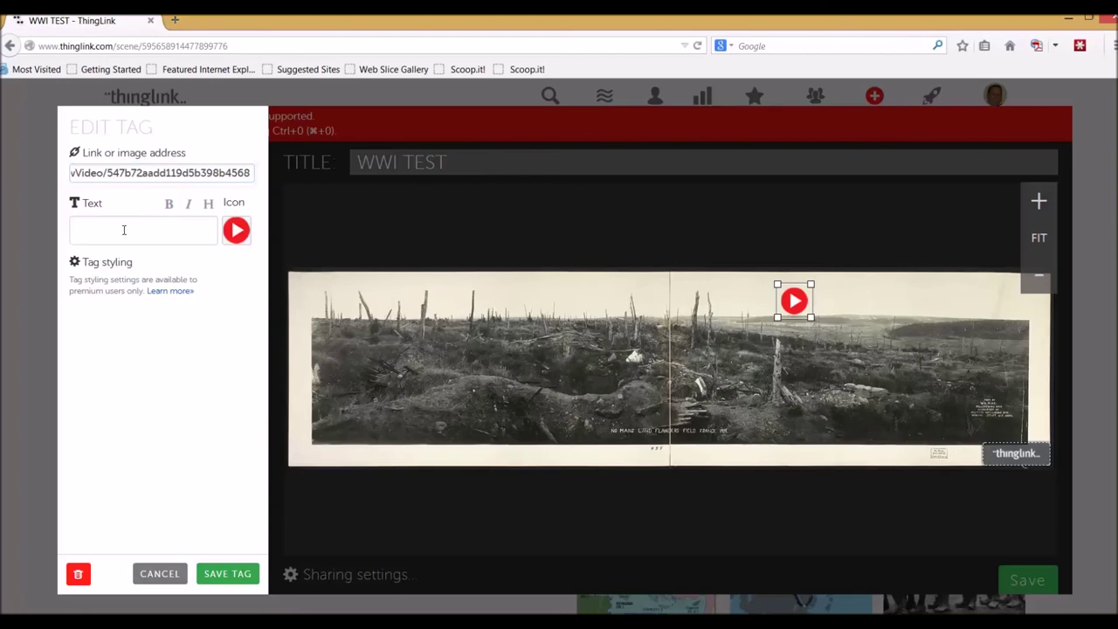
type("ww")
type("Vidweo")
left_click(138, 173)
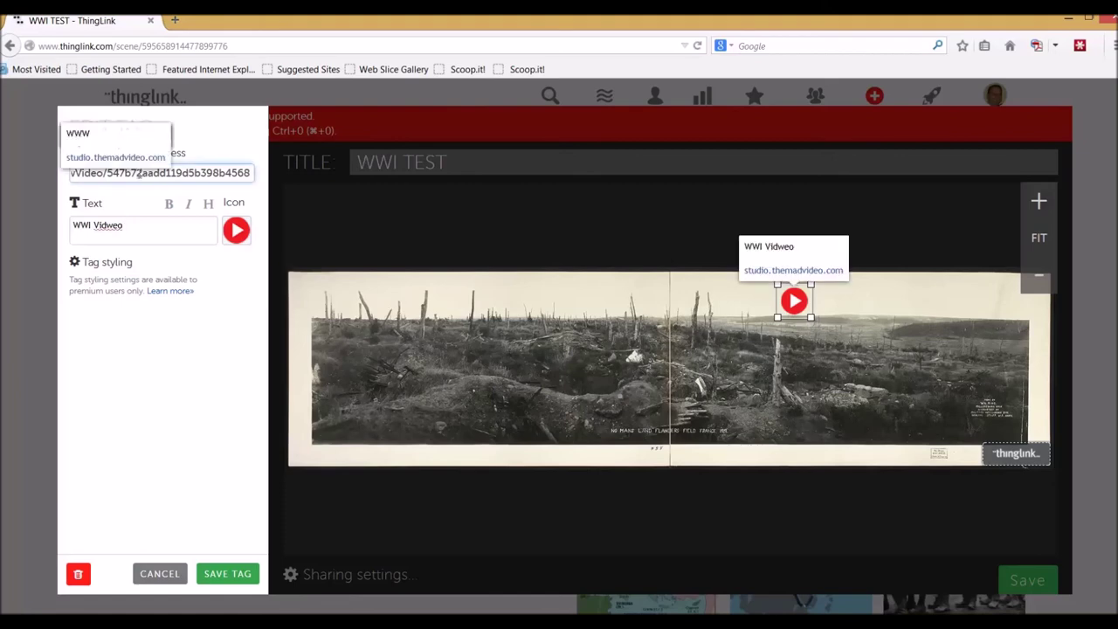
triple_click(137, 173)
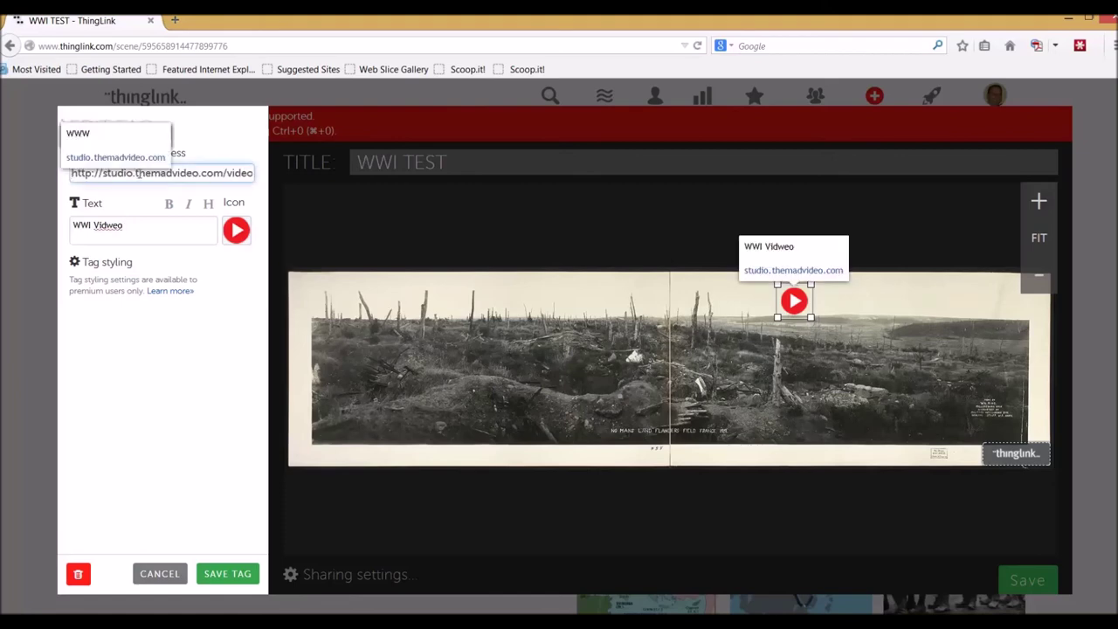
left_click(232, 574)
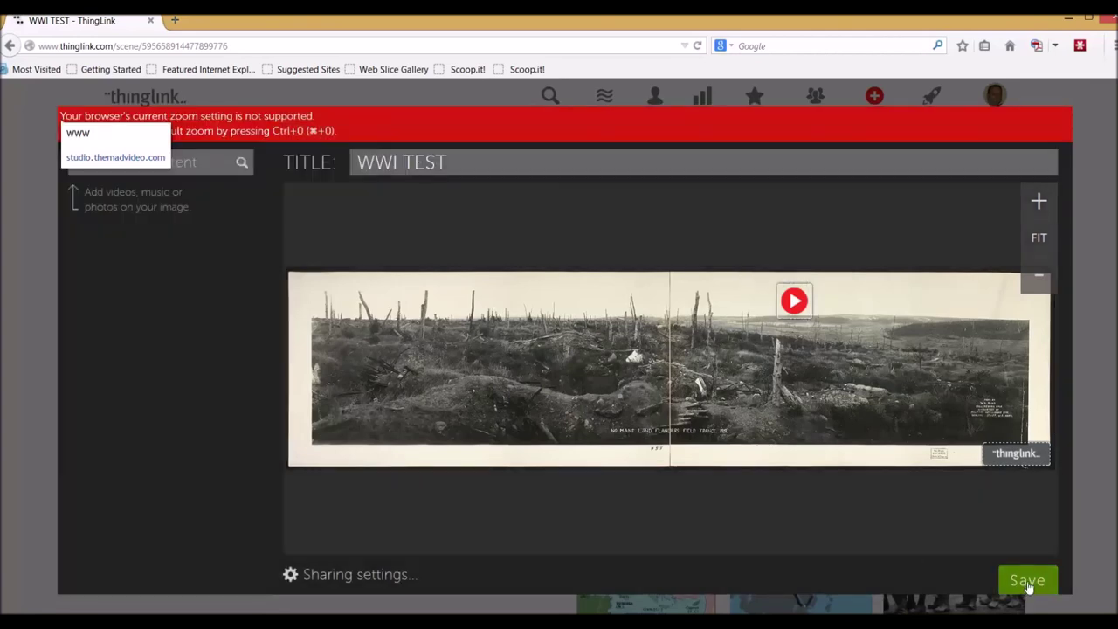
Save the tagged WWI TEST image and test the tag's linked video page
left_click(1028, 581)
mouse_move(704, 222)
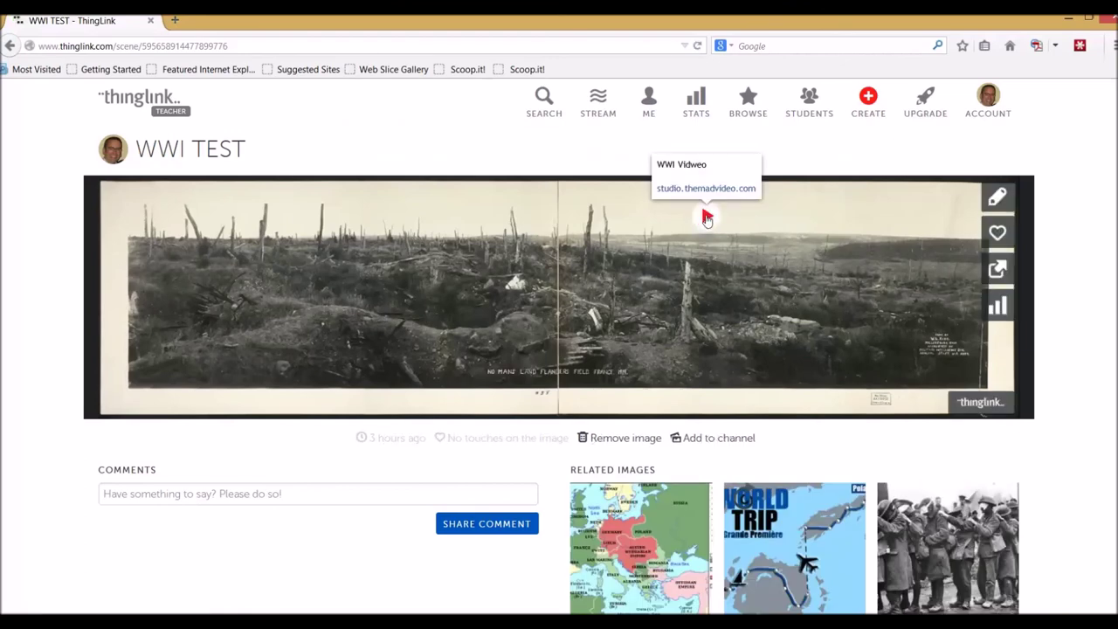
left_click(707, 217)
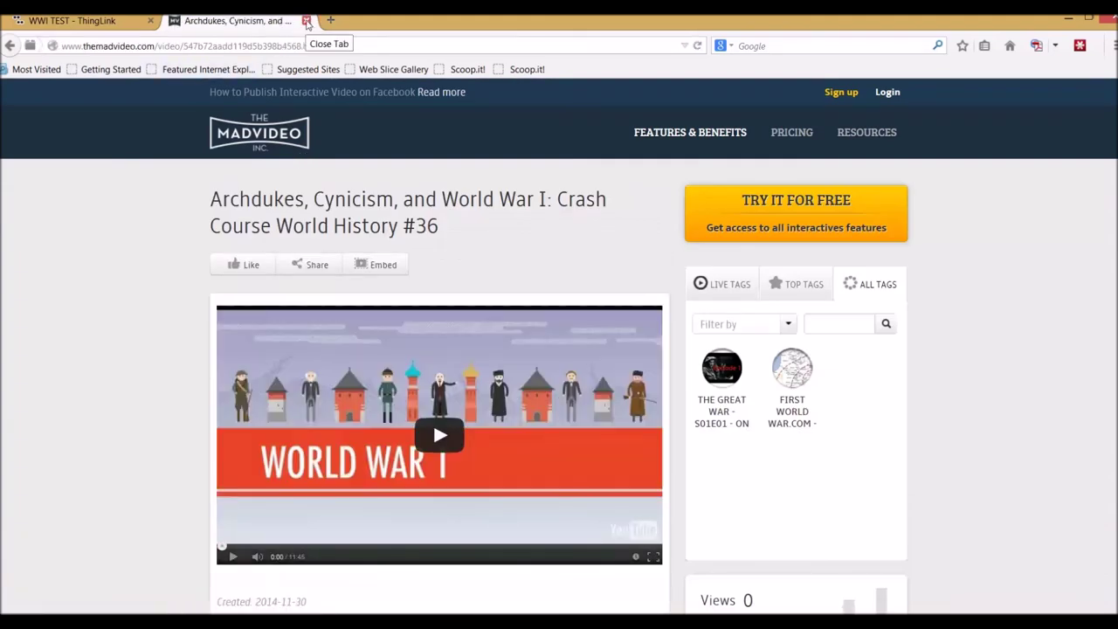
left_click(307, 21)
Close the public MadVideo video page and return to the Word document of links
mouse_move(707, 223)
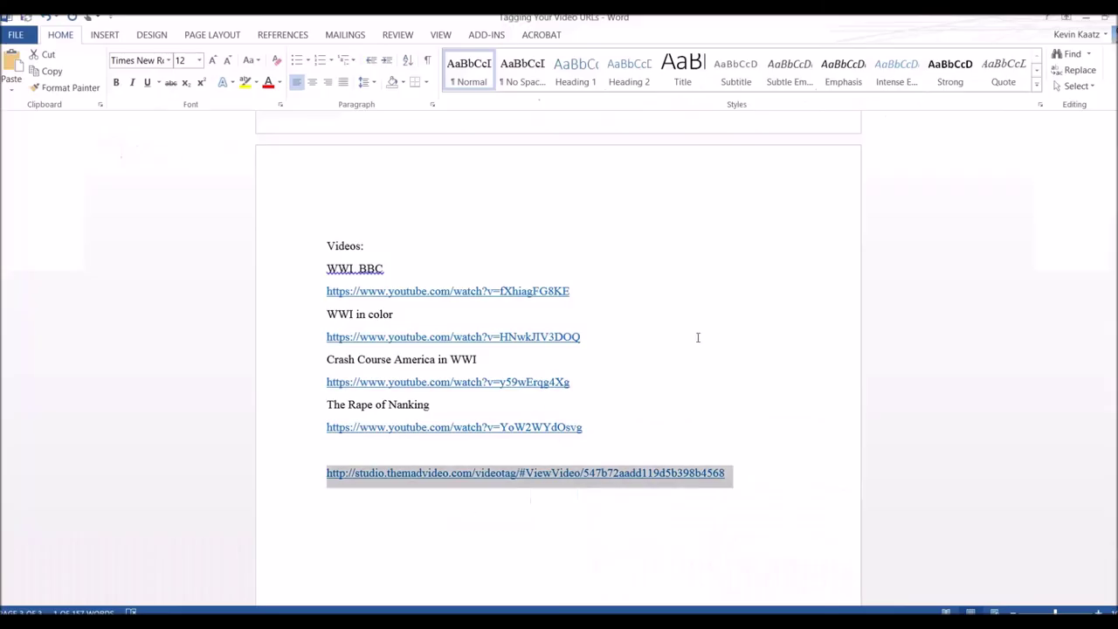
Scroll to the top of the Word document and return to the World War I video's MadVideo page
scroll(698, 337, "up", 20)
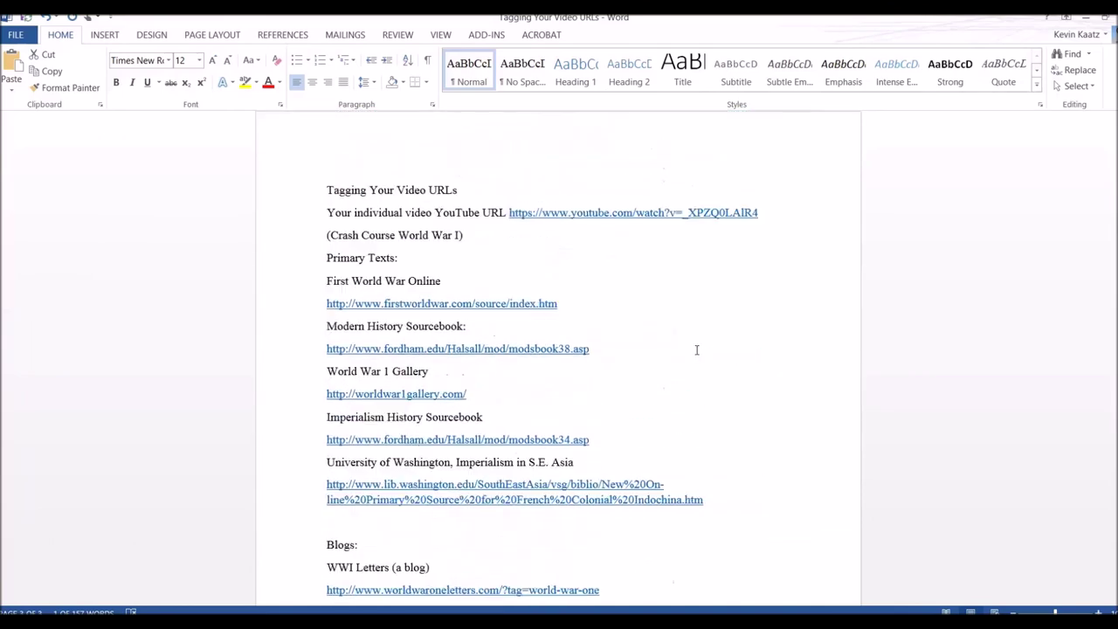
scroll(696, 349, "up", 1)
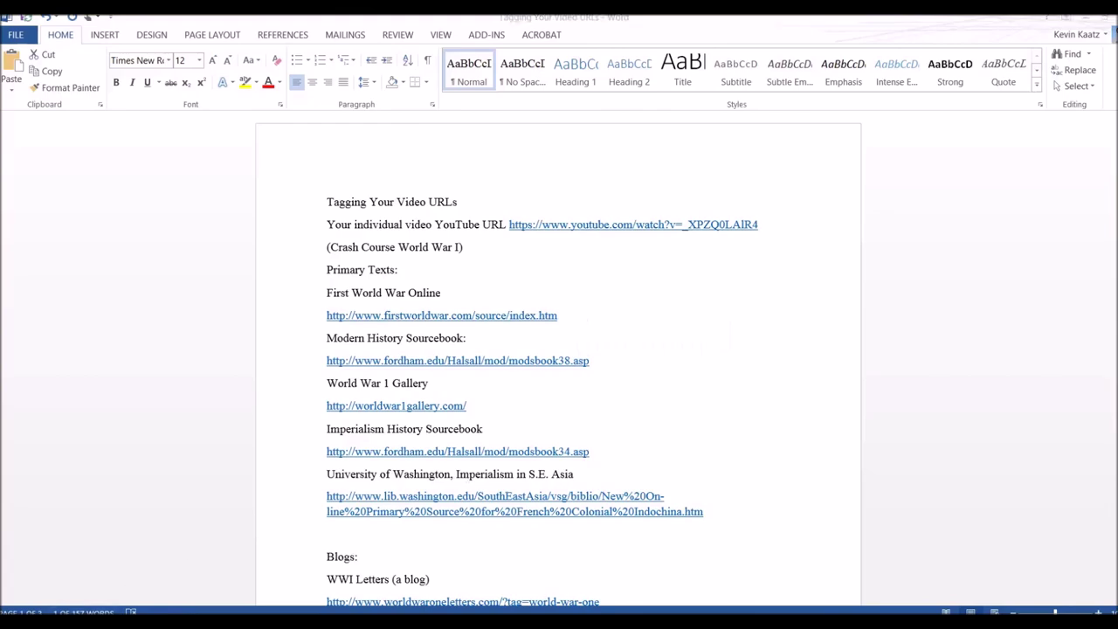
mouse_move(166, 620)
left_click(200, 573)
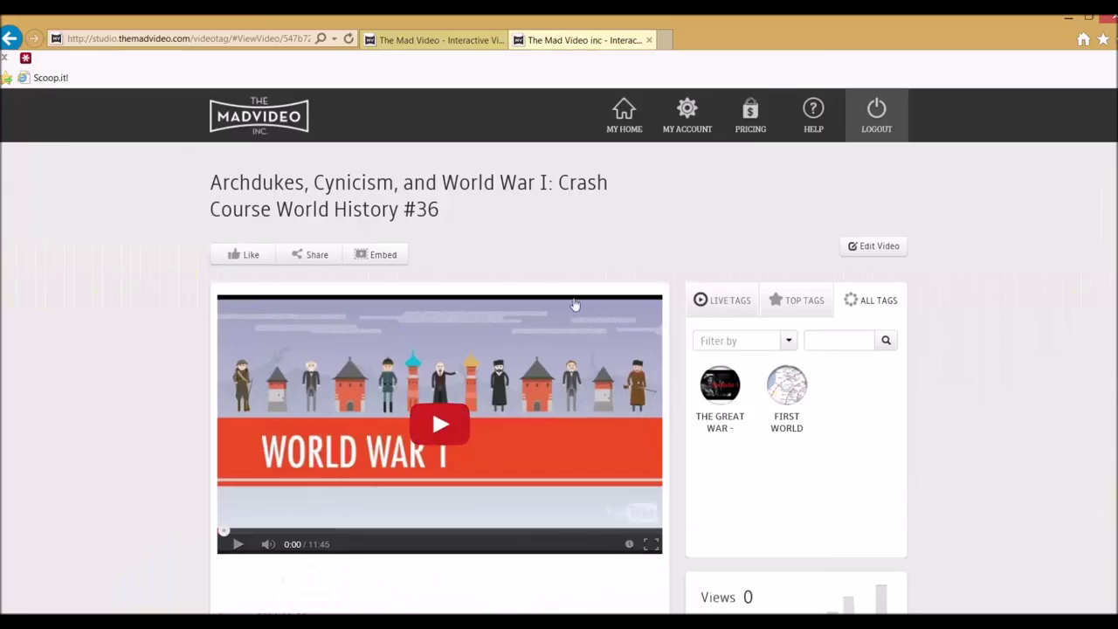